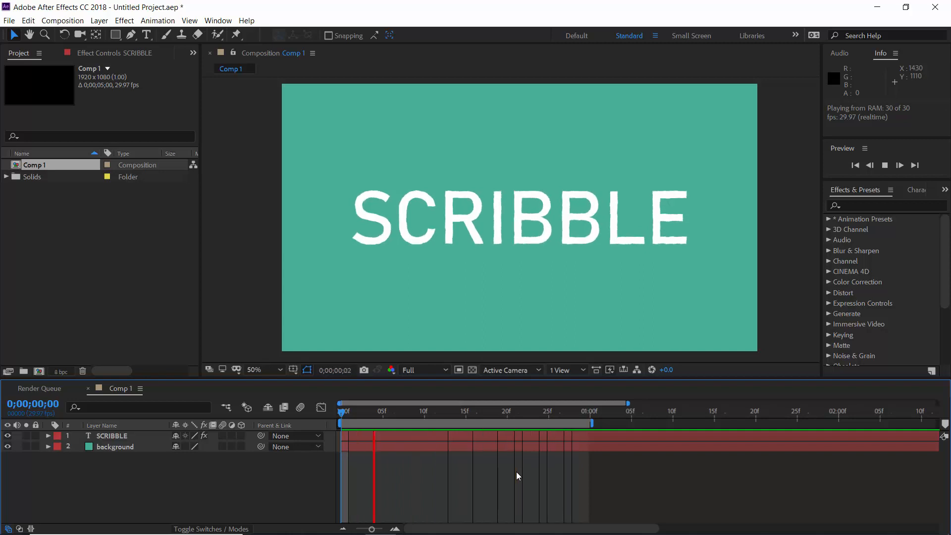
Step: Stop the preview and delete the existing SCRIBBLE text layer from the composition
key("space")
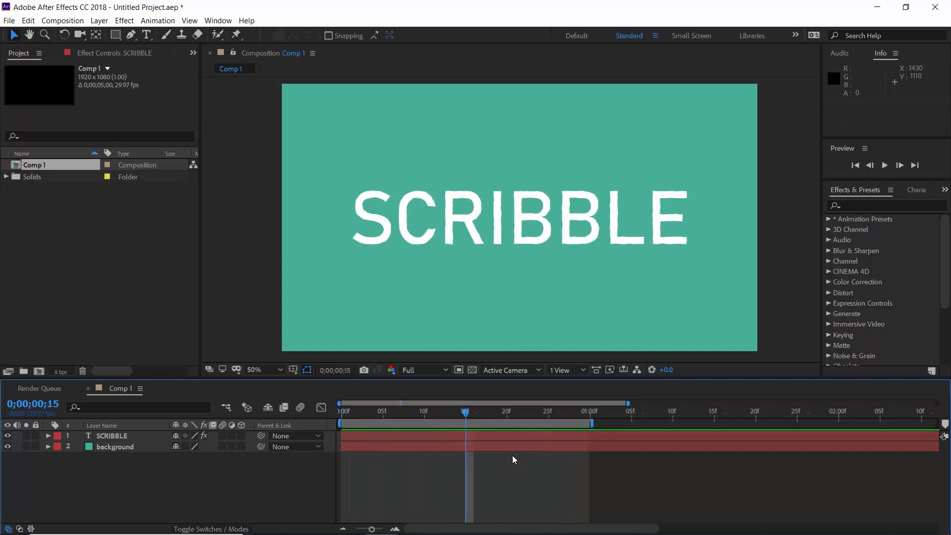
left_click(487, 440)
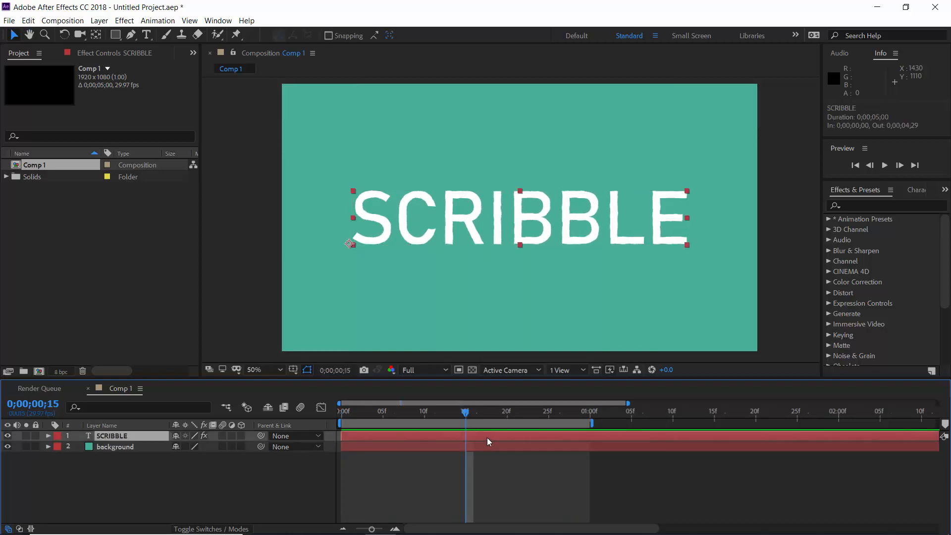
key("Delete")
Step: Apply the Grid effect to the background layer, sized by Width Slider with a width of 74.5
left_click(488, 441)
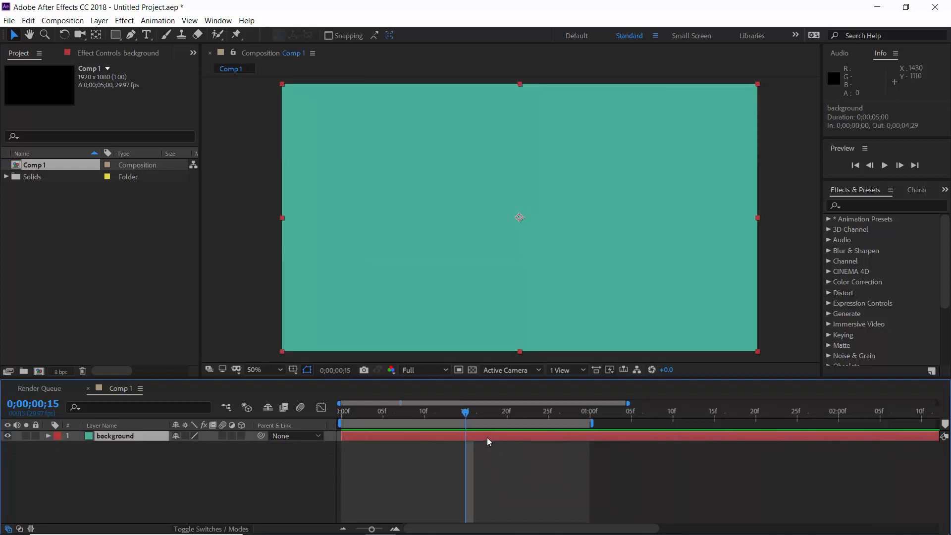
left_click(878, 203)
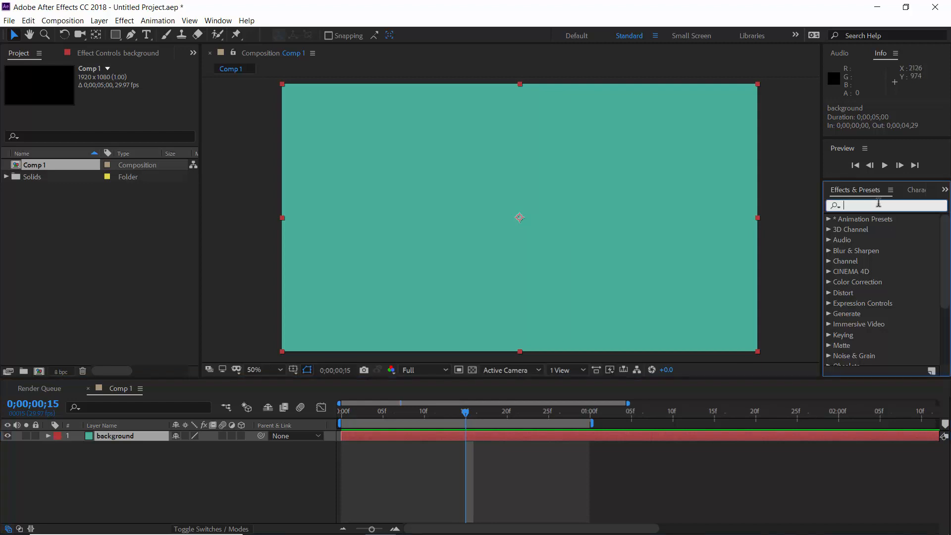
type("grid")
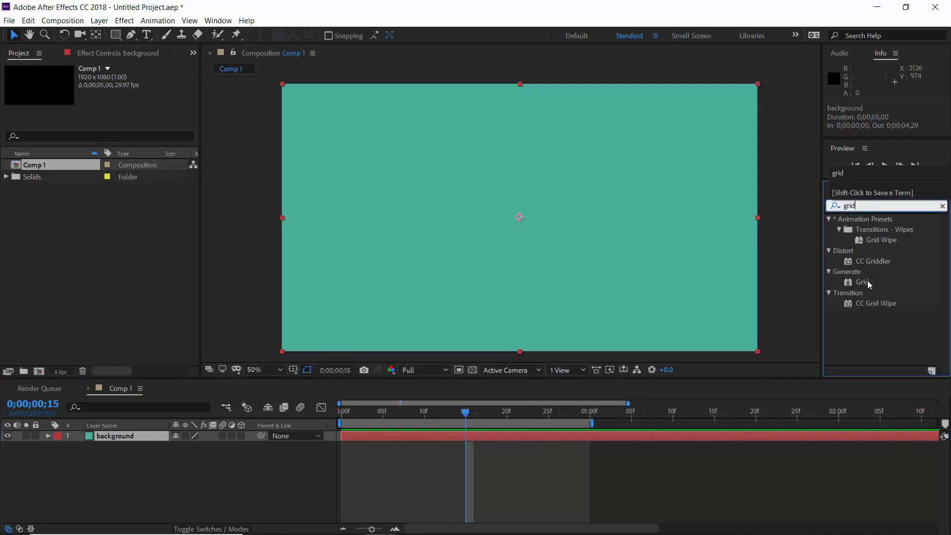
left_click_drag(868, 284, 528, 272)
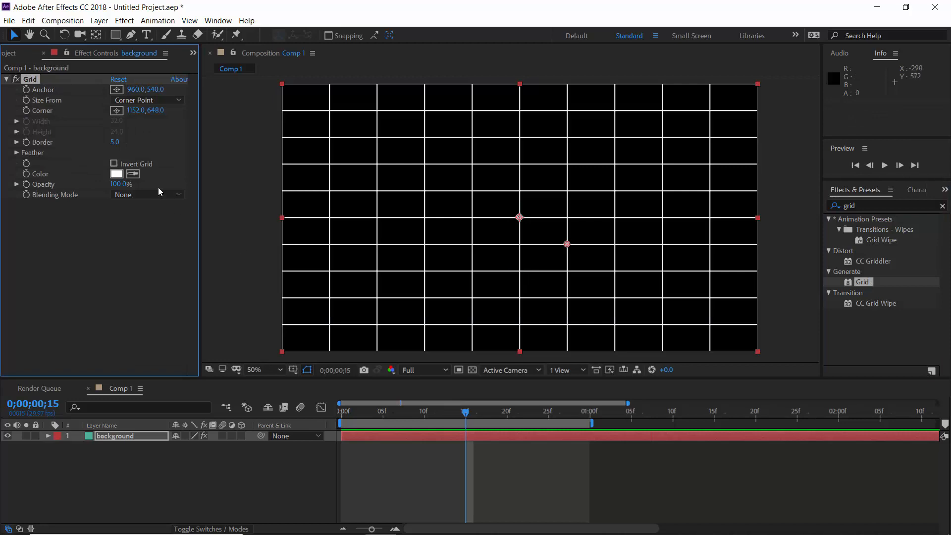
left_click(151, 101)
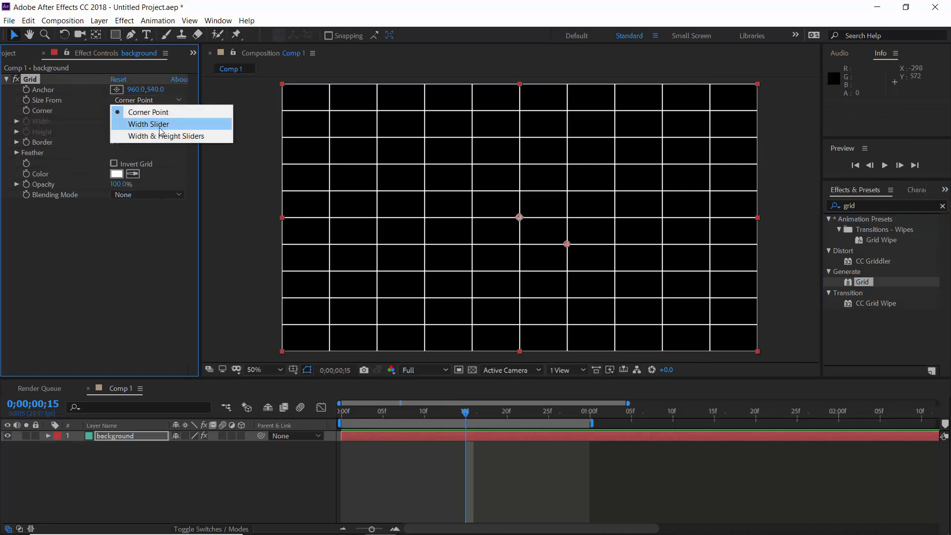
left_click(159, 123)
left_click_drag(57, 137, 88, 144)
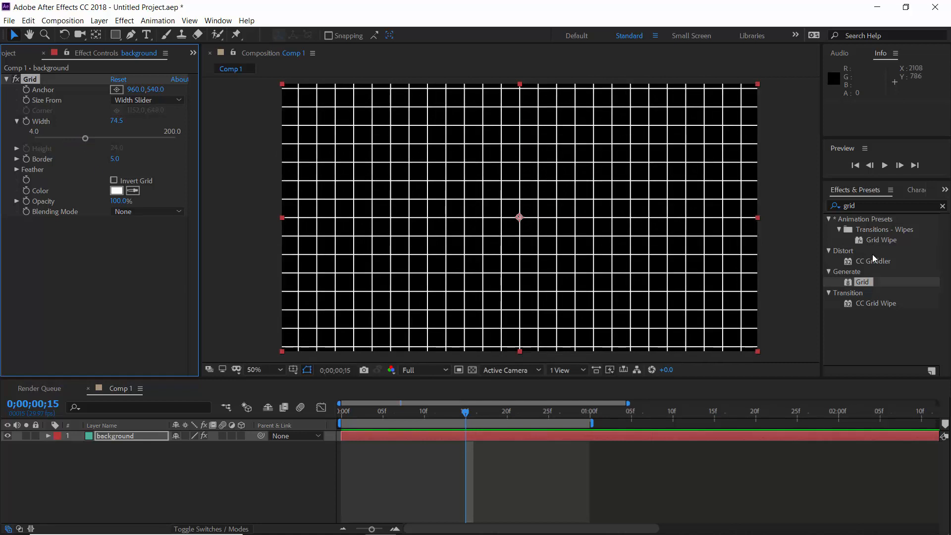
Step: Apply Turbulent Displace to the background layer with an amount of 77 and a size of 175
left_click(879, 205)
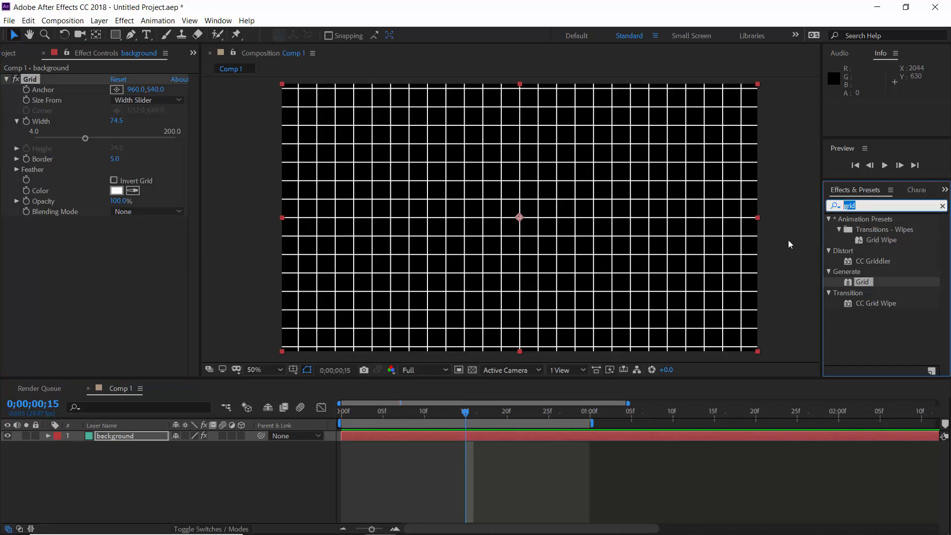
type("turb")
left_click_drag(856, 231, 572, 238)
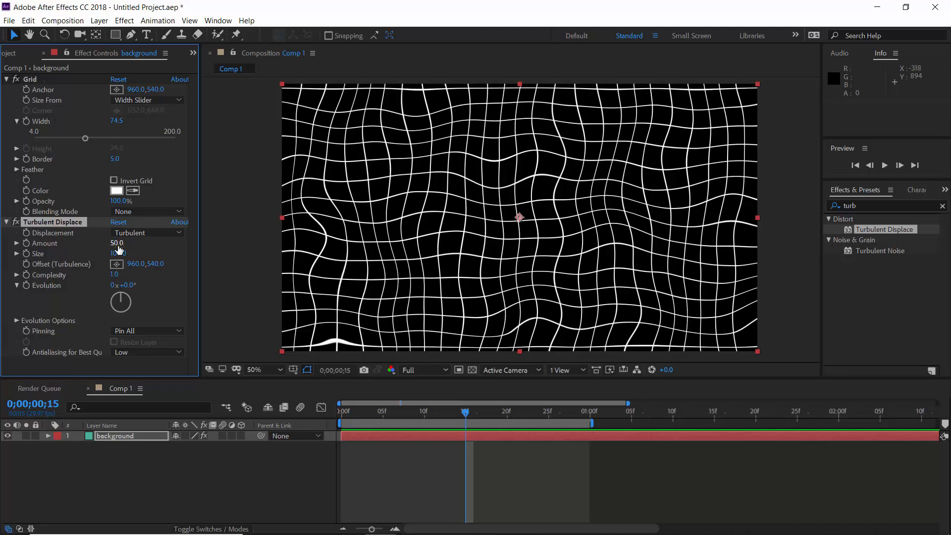
mouse_move(119, 247)
left_mouse_down()
mouse_move(148, 245)
mouse_move(136, 246)
left_mouse_up()
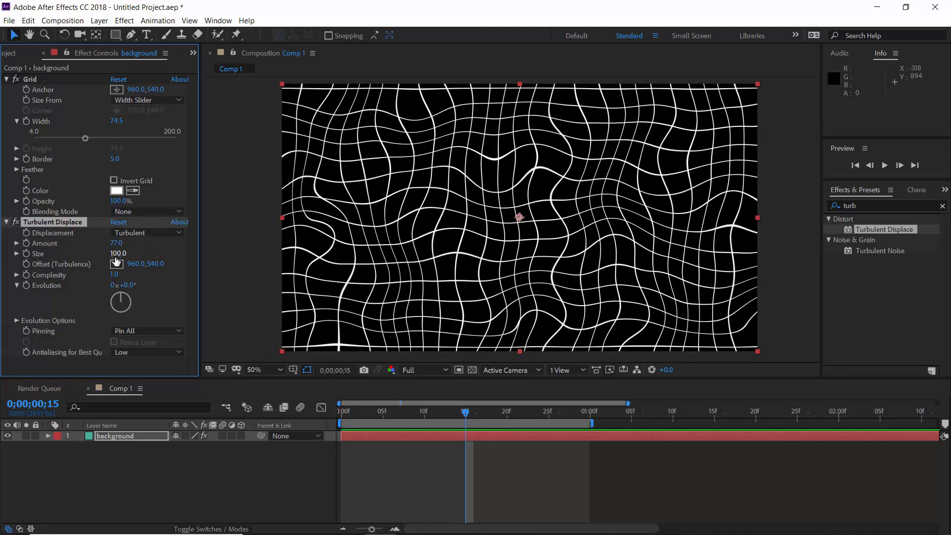
left_click_drag(117, 259, 159, 255)
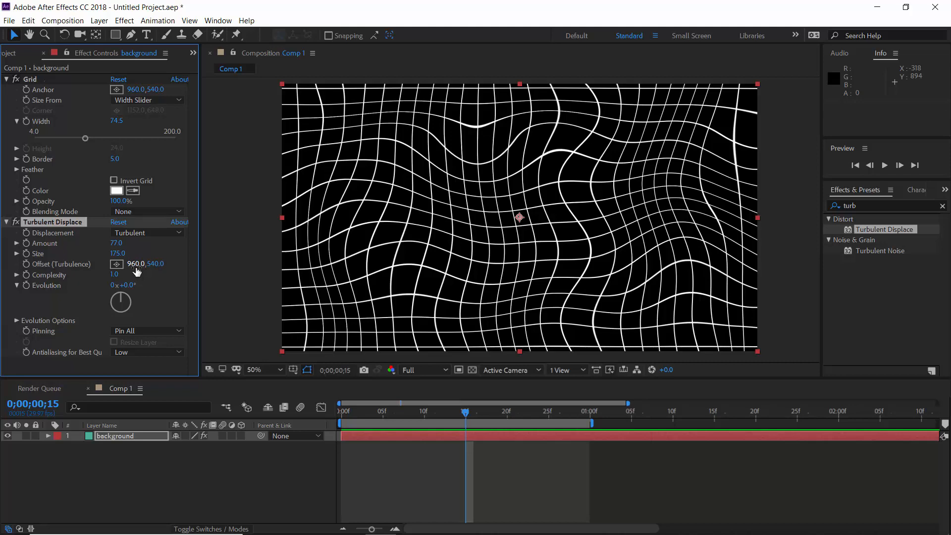
Step: Try a horizontal turbulence offset of 1036 and a complexity of 1.6, undoing each change
left_click_drag(137, 271, 188, 271)
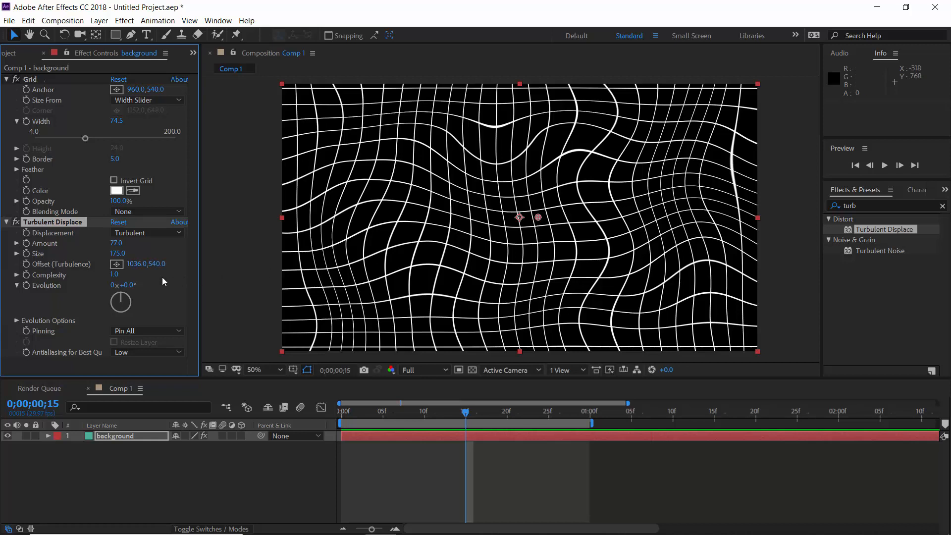
key("ctrl+z")
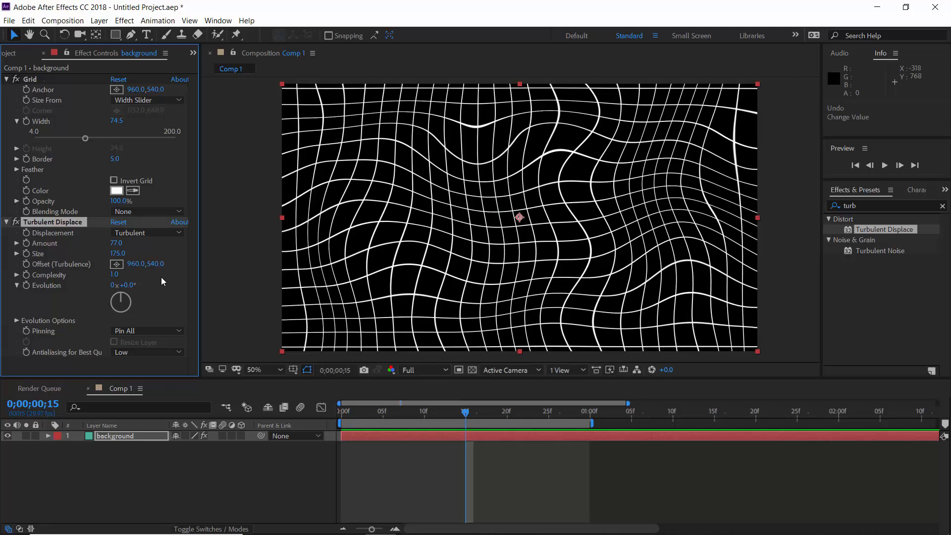
left_click_drag(114, 280, 149, 279)
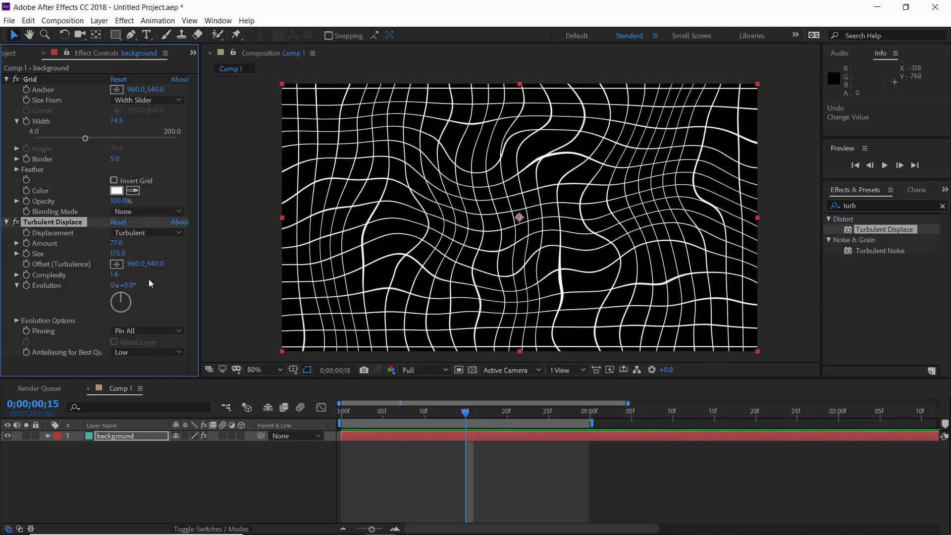
key("ctrl+z")
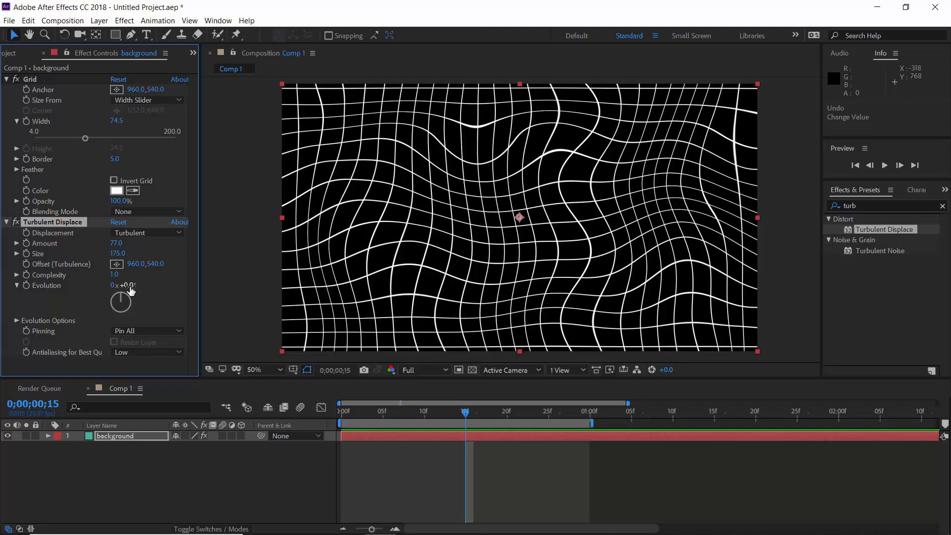
Step: Set the displacement's Evolution to 150° and try the Bulge and Twist types before returning to Turbulent
left_click_drag(131, 291, 225, 289)
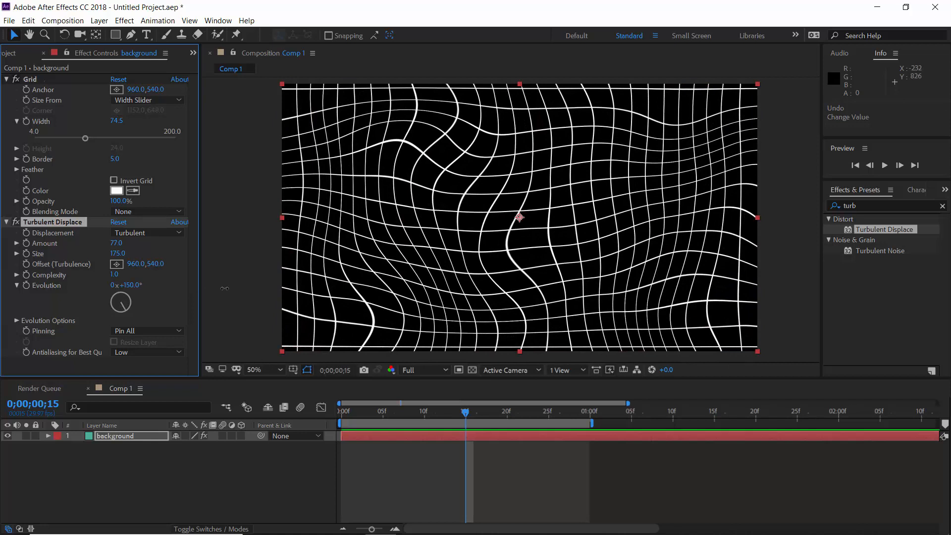
left_click(178, 235)
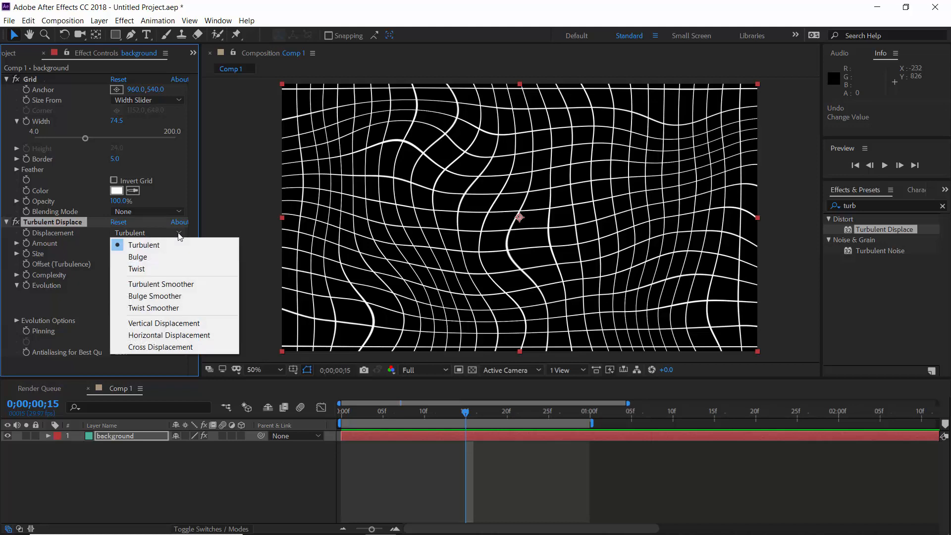
left_click(176, 256)
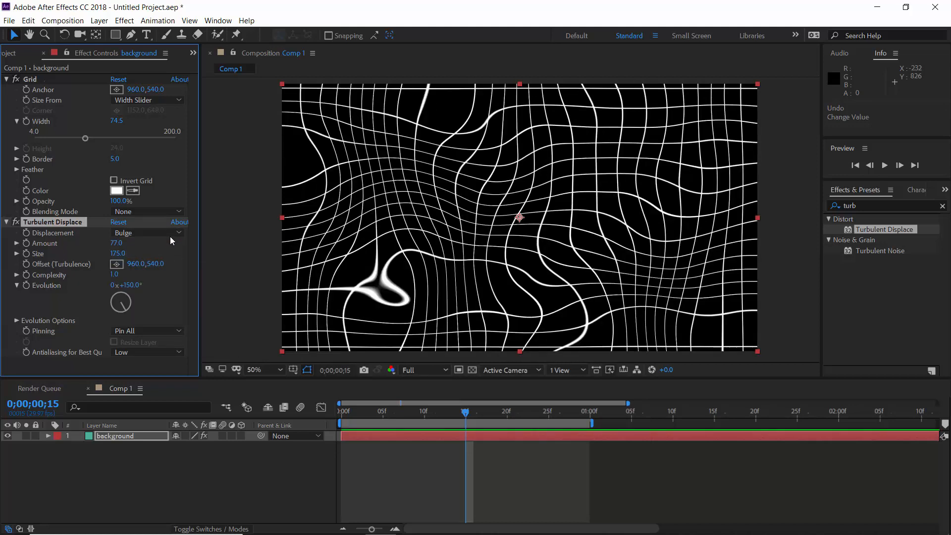
left_click(170, 236)
left_click(166, 270)
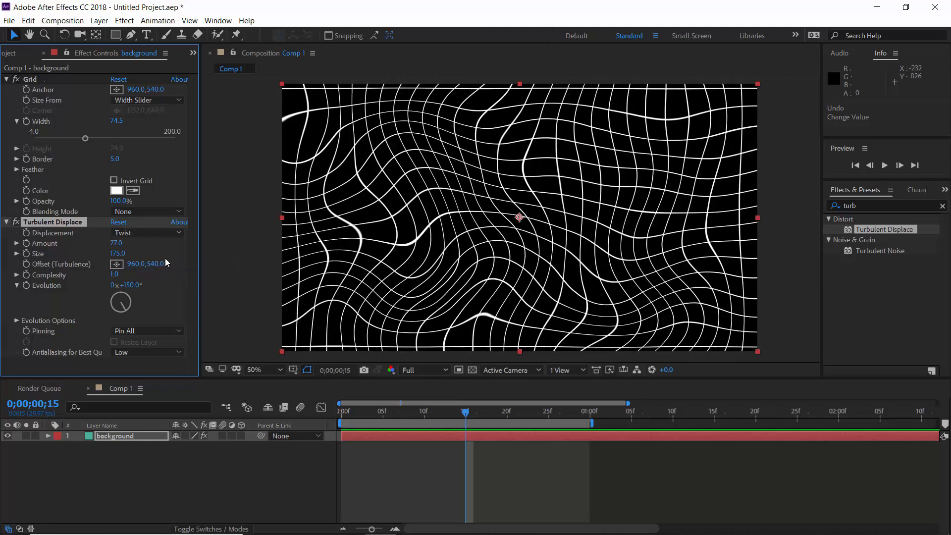
left_click(159, 235)
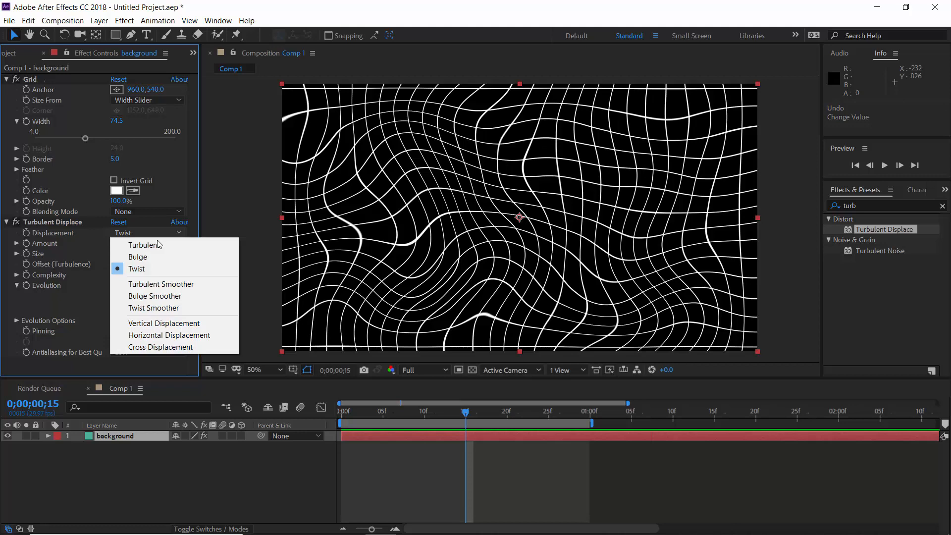
left_click(159, 245)
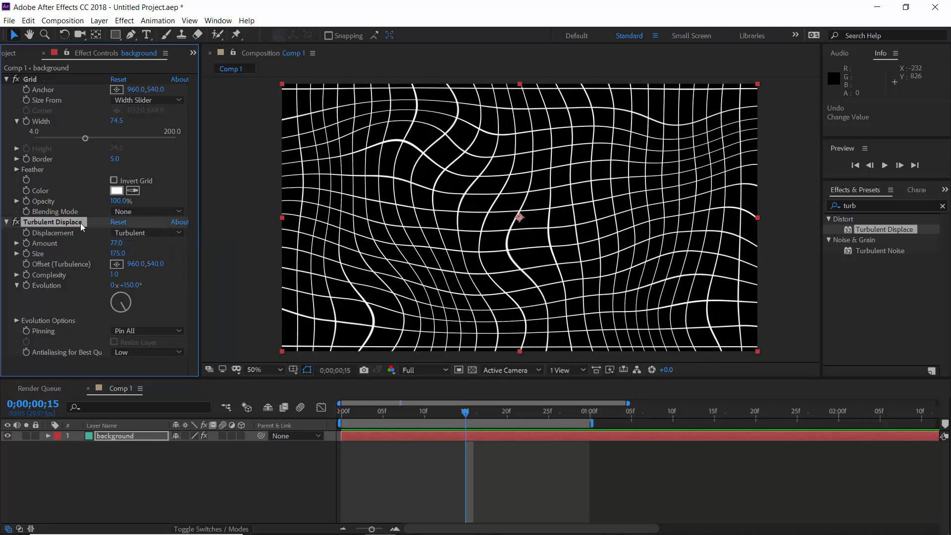
Step: Remove the Turbulent Displace and Grid effects from the background layer
key("Delete")
left_click(40, 78)
key("Delete")
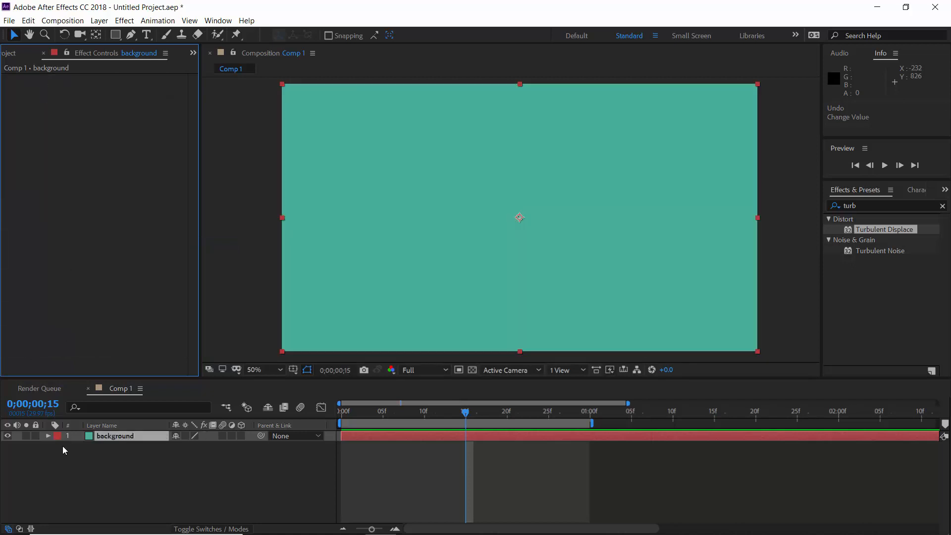
Step: Lock the background layer and add a text layer reading SCRIBBLE in the composition
left_click(36, 436)
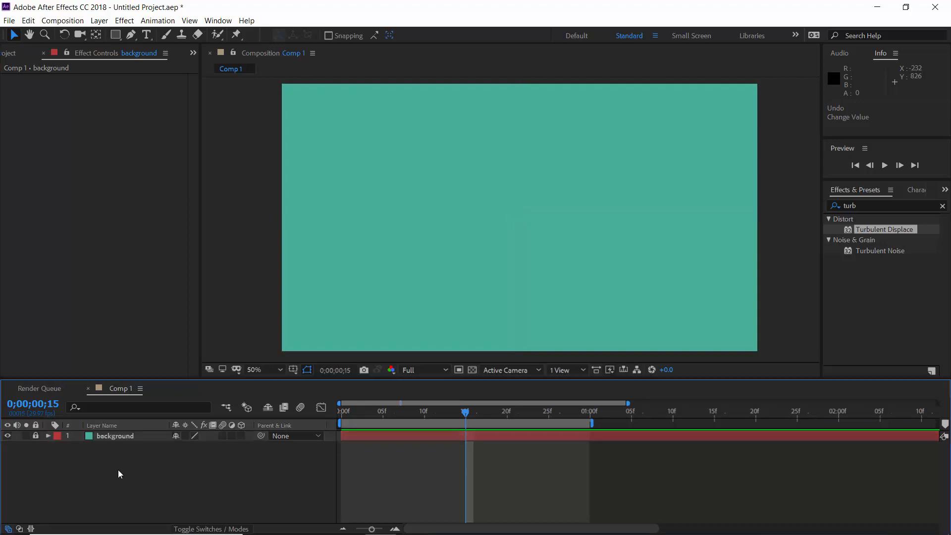
left_click(150, 36)
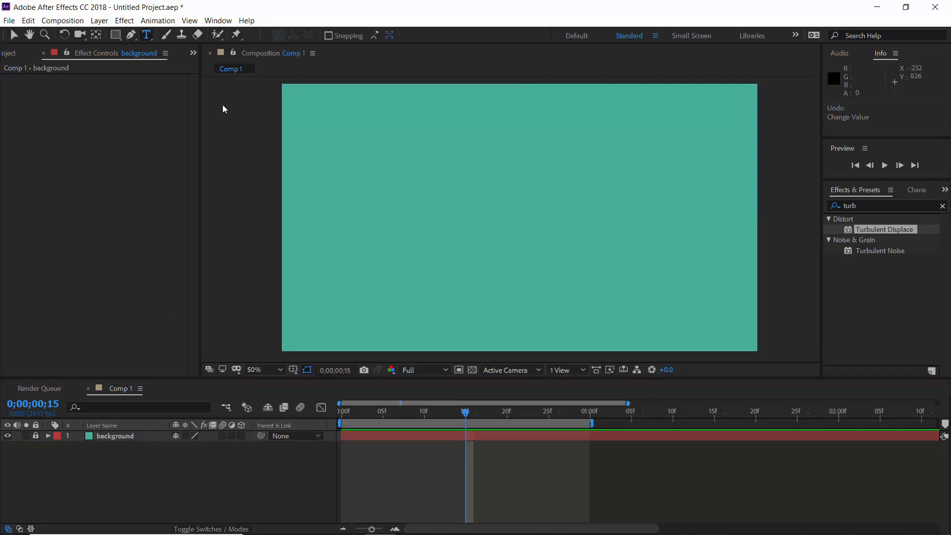
left_click(375, 223)
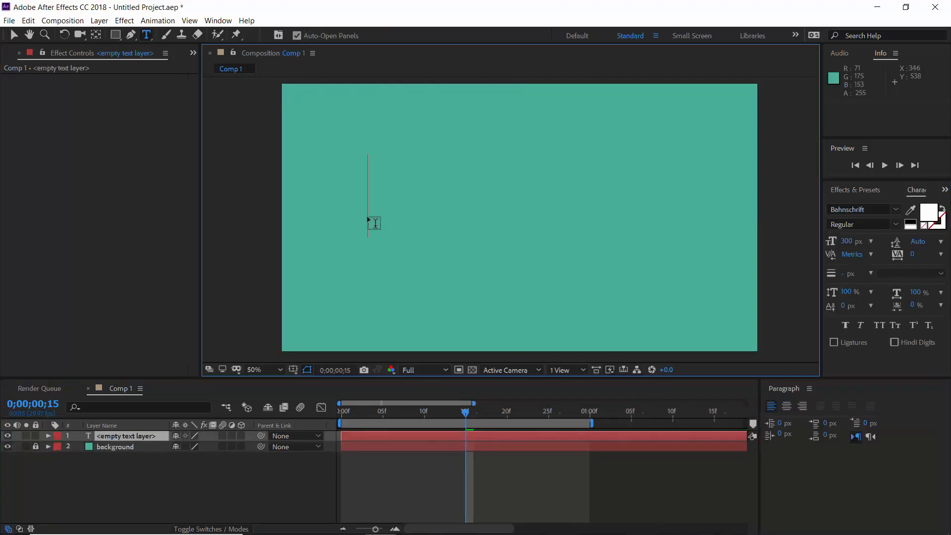
type("SCRIBBLE")
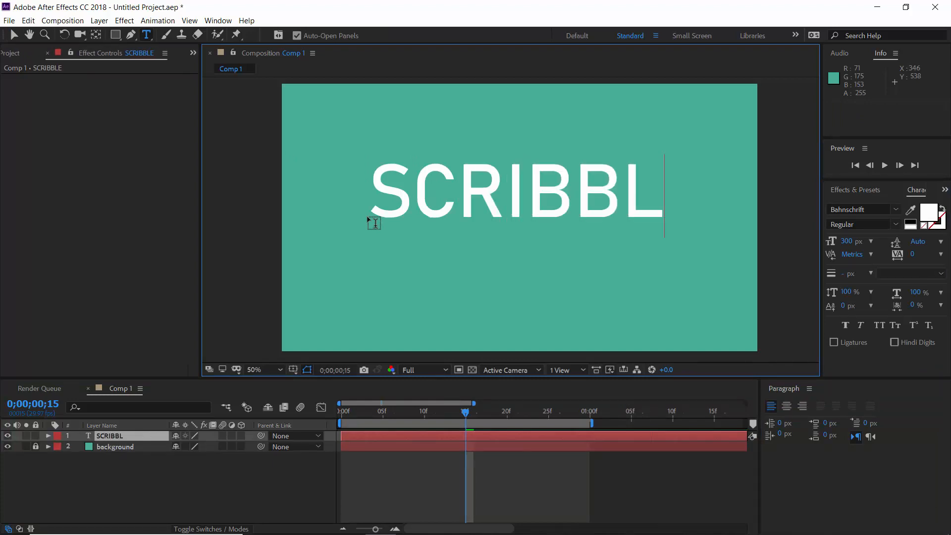
Step: Move the SCRIBBLE text near the composition's centre and place its anchor point in the middle of the word
left_click(13, 37)
left_click_drag(519, 201, 495, 226)
key("y")
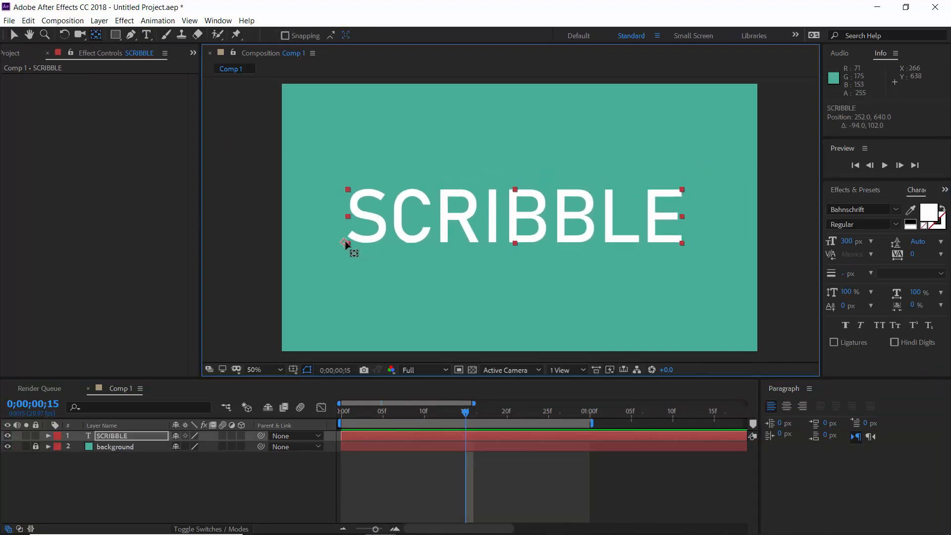
left_click_drag(345, 243, 515, 217)
key("v")
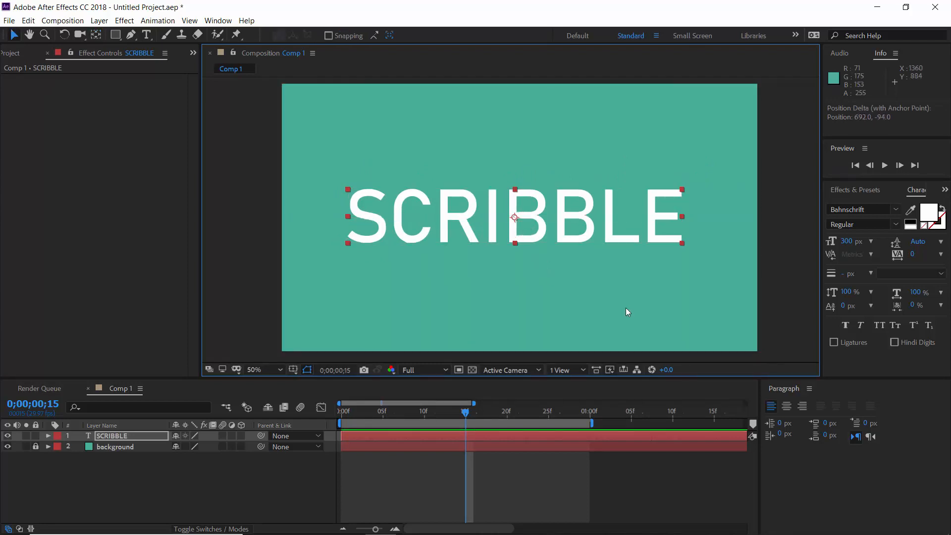
Step: Close the Paragraph panel and apply the Turbulent Displace effect to the SCRIBBLE text layer
left_click(809, 390)
left_click(788, 392)
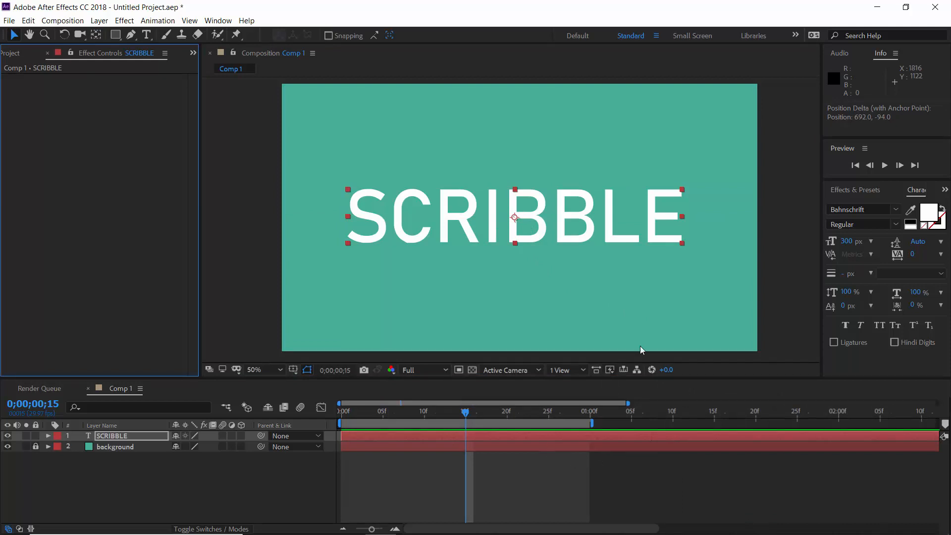
left_click(863, 192)
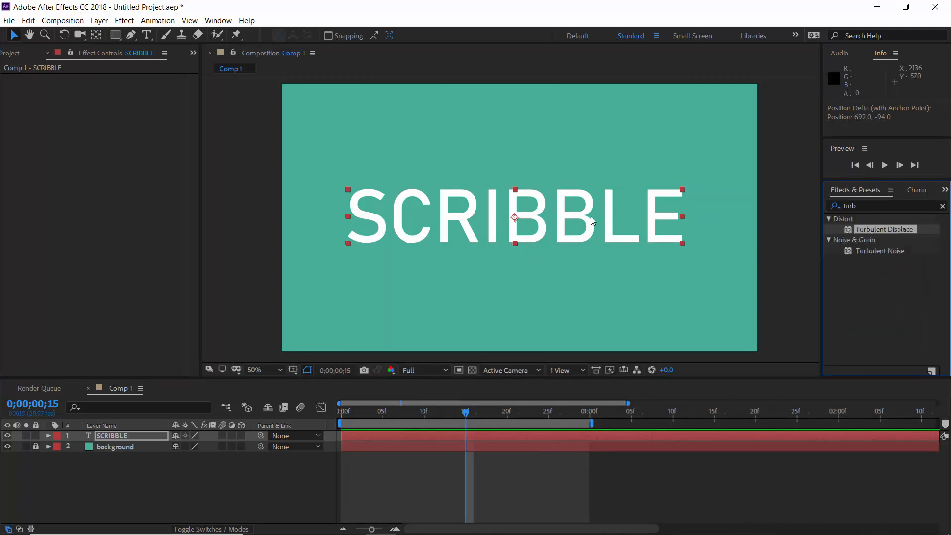
left_click_drag(590, 216, 578, 215)
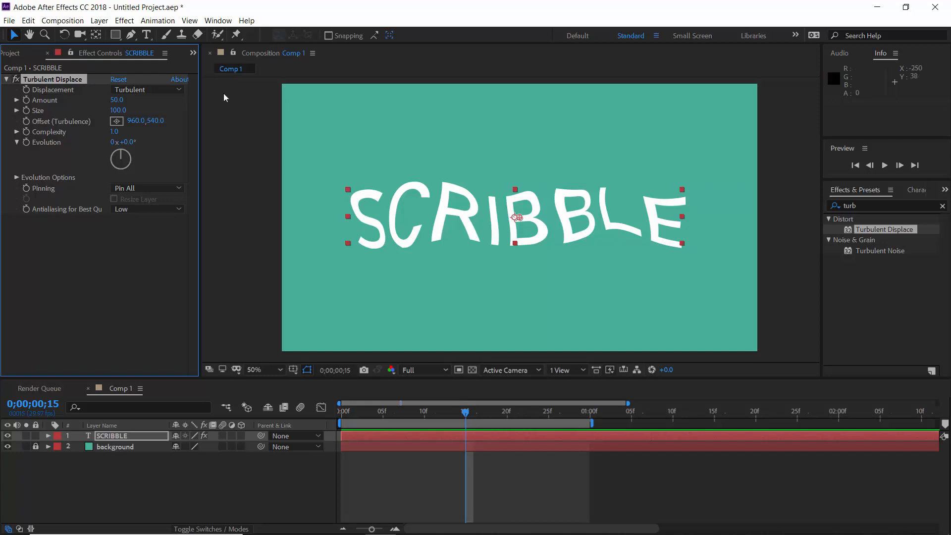
Step: Set the text's Turbulent Displace amount to 16 and size to 15, and inspect the letter edges
left_click_drag(119, 105, 72, 117)
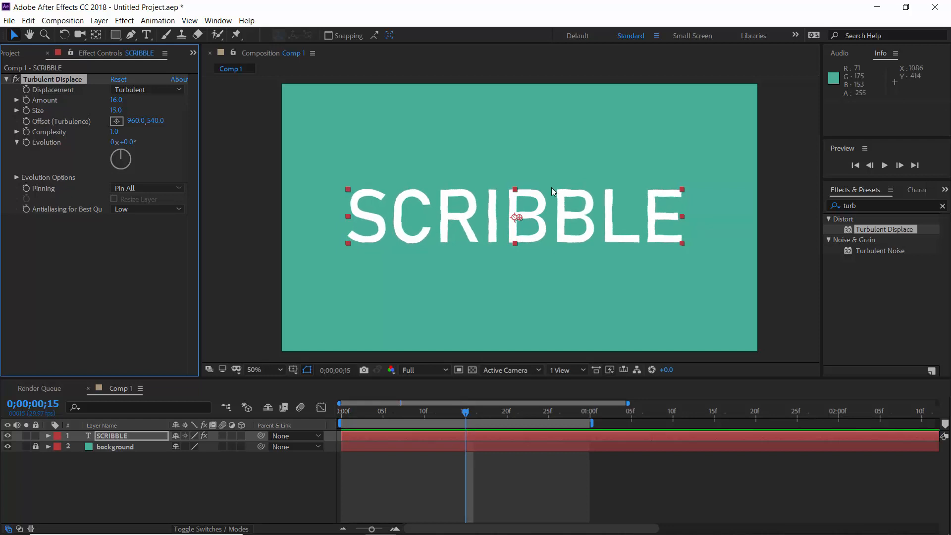
scroll(545, 209, "up", 4)
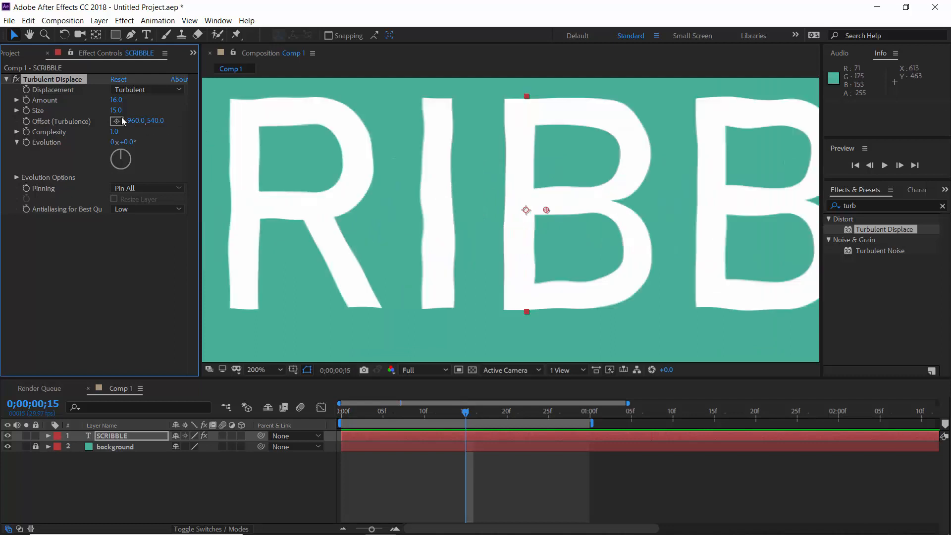
scroll(289, 154, "down", 2)
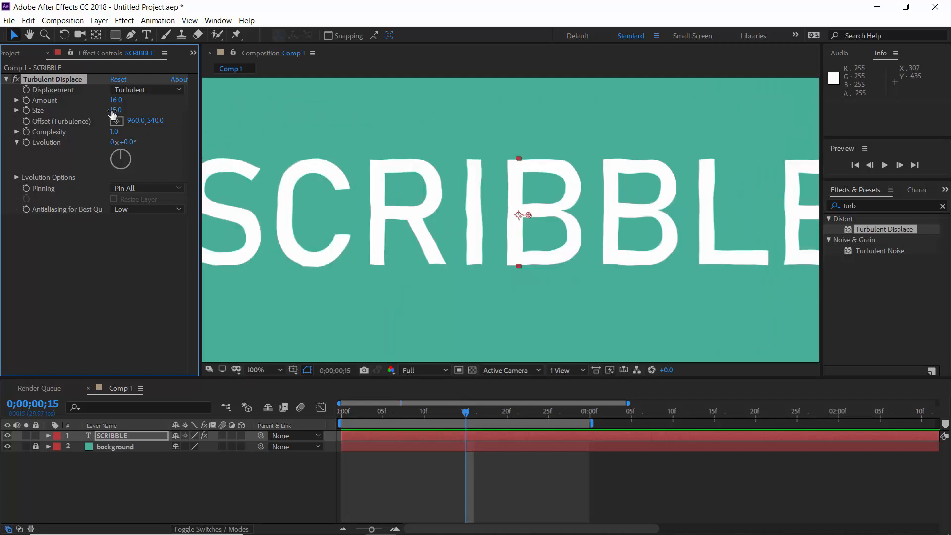
Step: Set the text's Turbulent Displace size to 5 and its amount to 26
left_click_drag(113, 113, 107, 111)
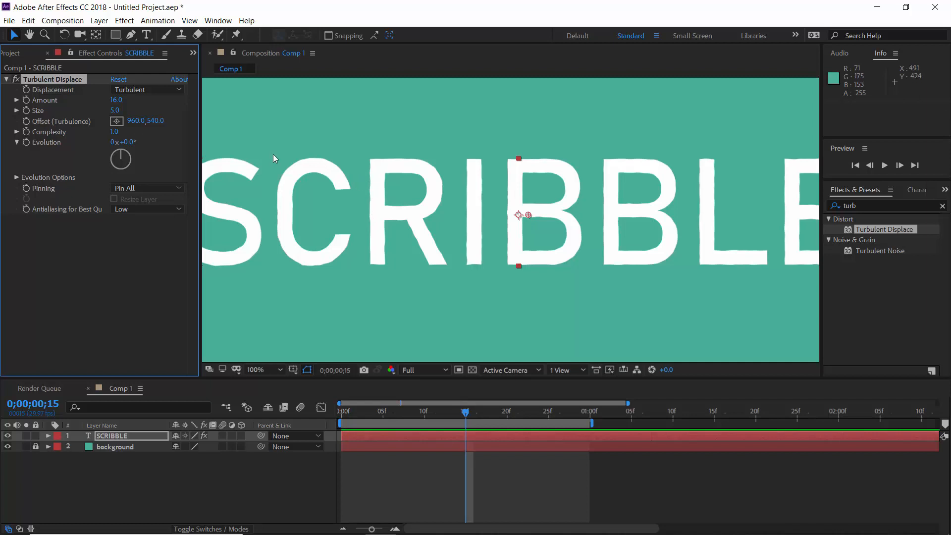
left_click_drag(115, 104, 122, 104)
key("comma")
Step: Start animating Evolution at frame 0 with 0°, and set it to 259° at frame 5 and 1x+19° at frame 10
left_click(323, 412)
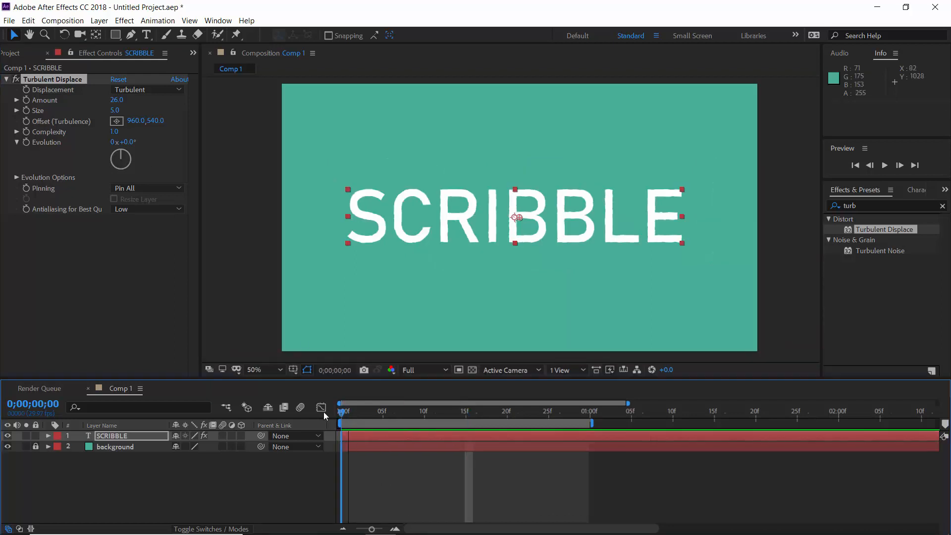
key("Home")
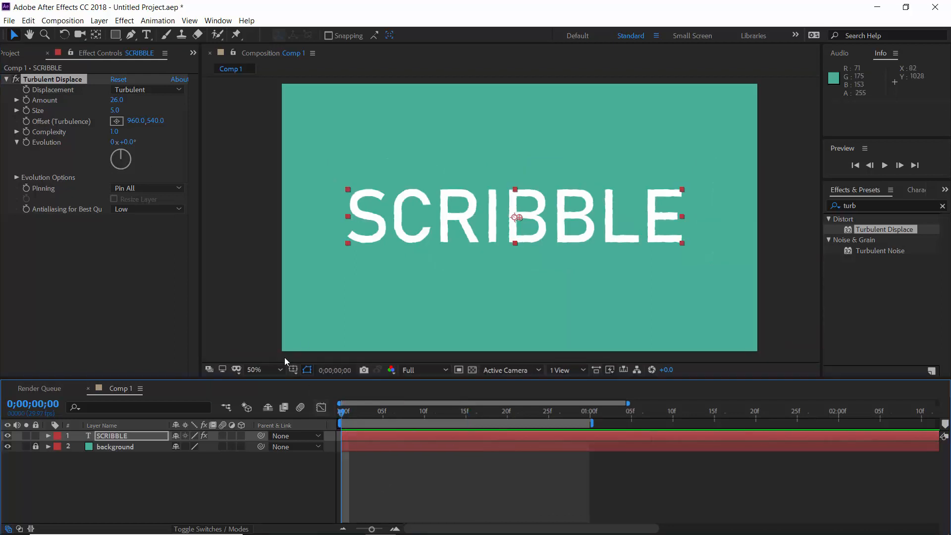
left_click(27, 142)
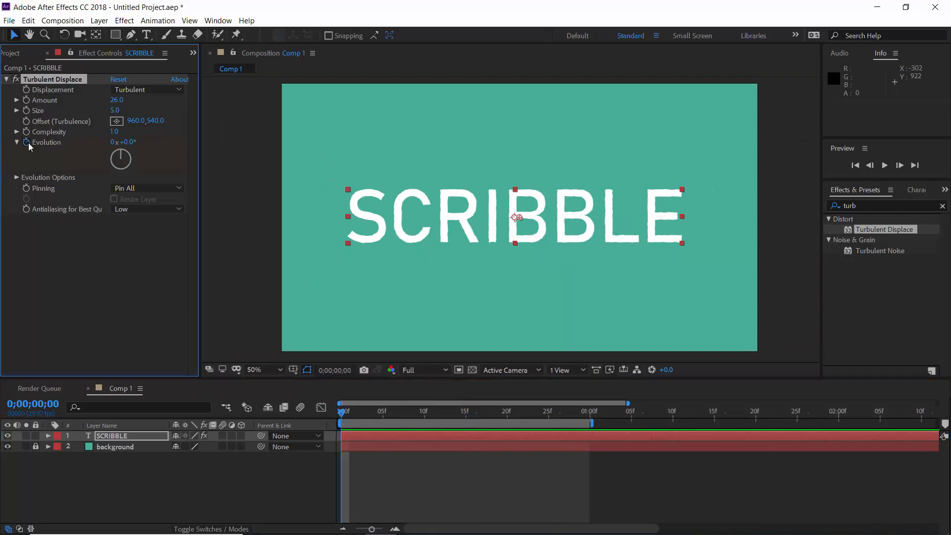
left_click(383, 420)
left_click_drag(131, 142, 233, 149)
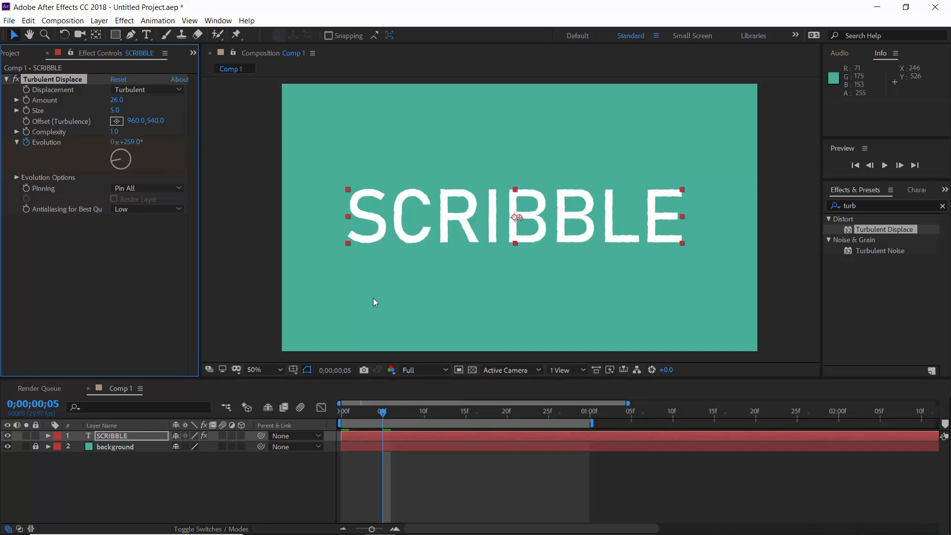
left_click(423, 416)
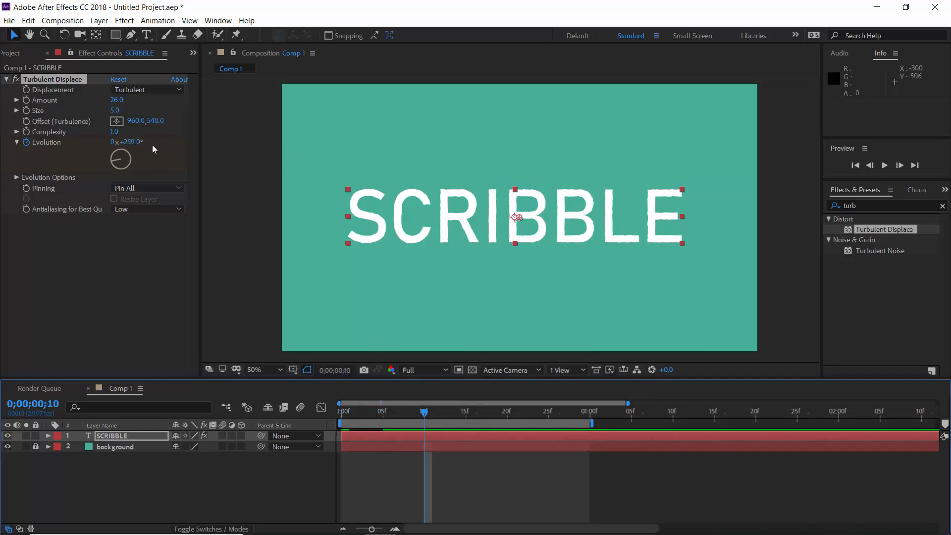
left_click_drag(130, 143, 202, 145)
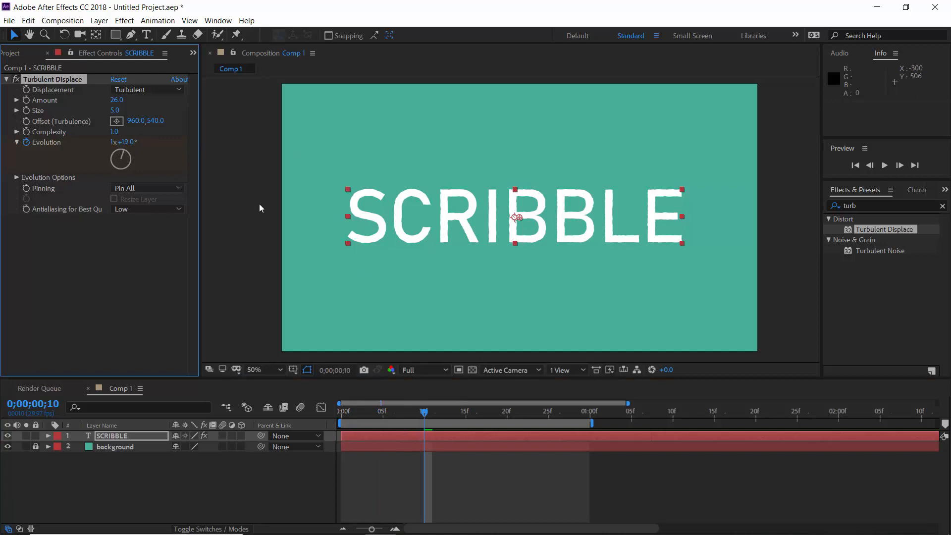
Step: Set Evolution to 1x+117° at frame 15, 305° at frame 20, 84° at frame 25 and -58° at one second
left_click(466, 422)
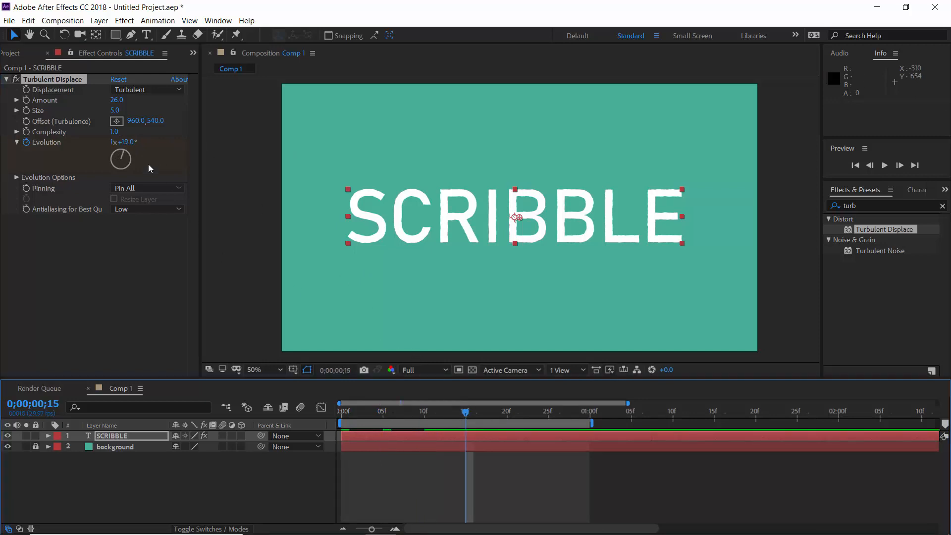
left_click_drag(130, 142, 187, 143)
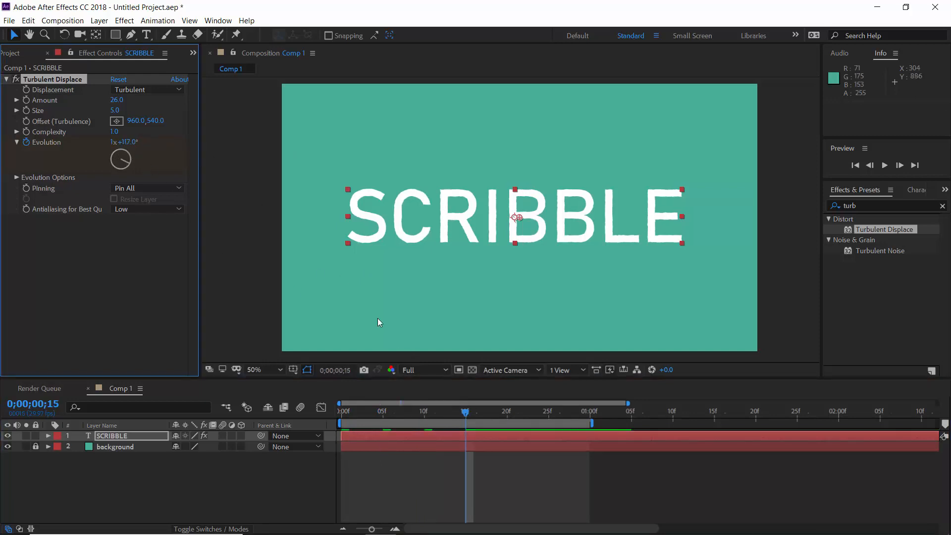
left_click(507, 420)
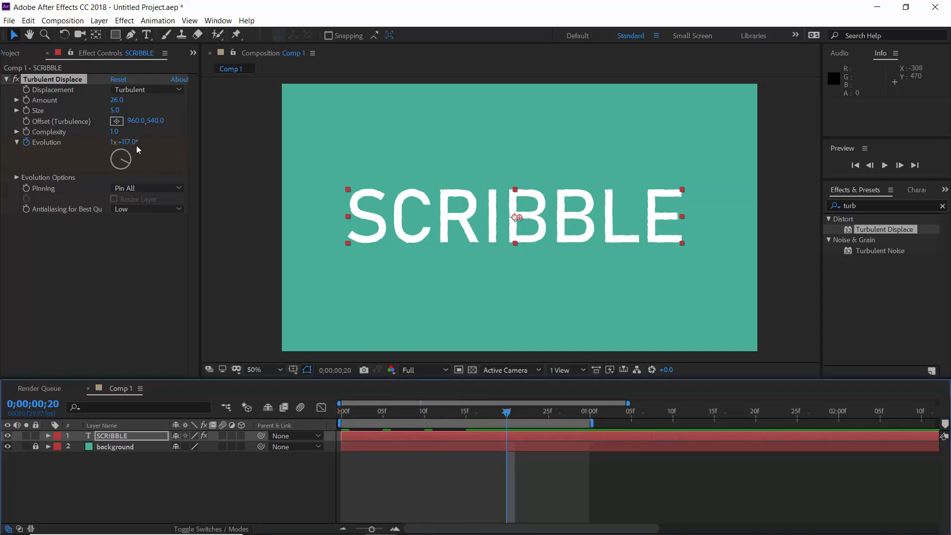
left_click_drag(137, 146, 55, 147)
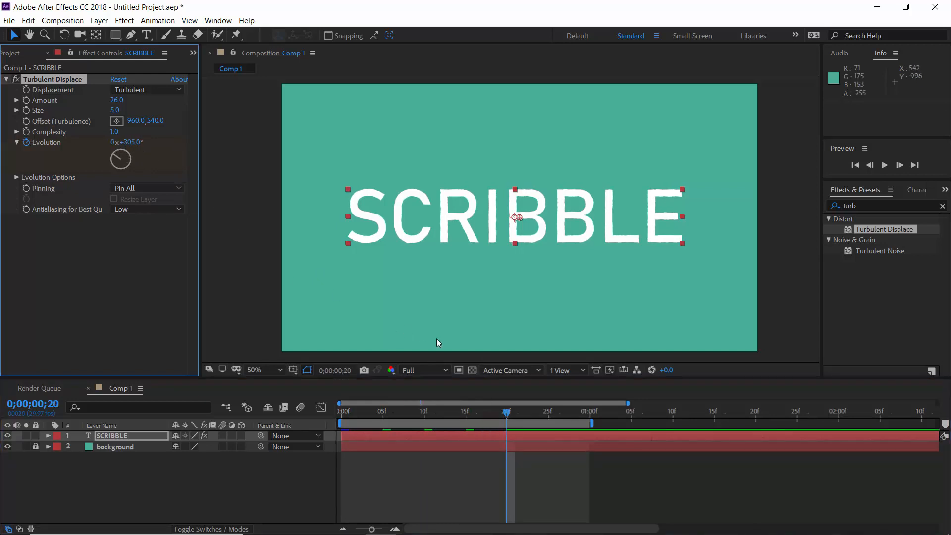
left_click(548, 417)
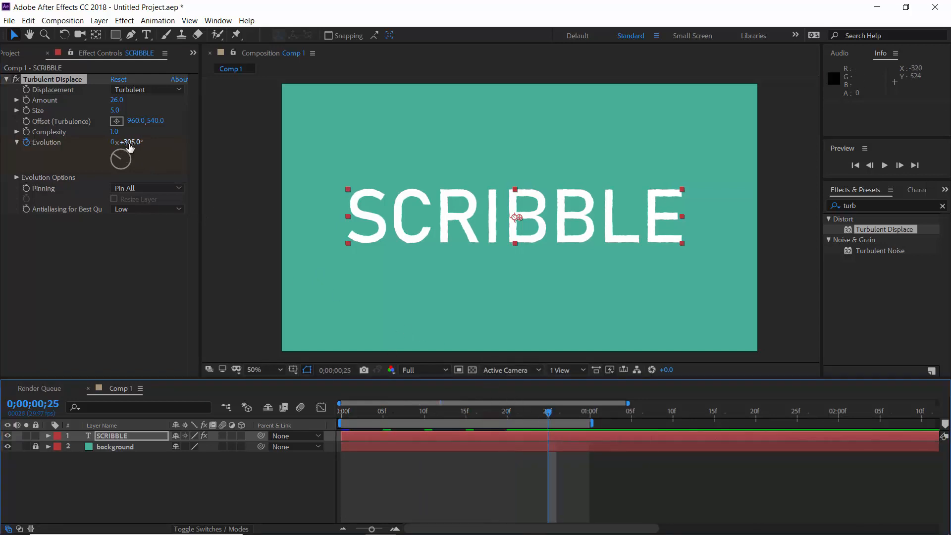
left_click_drag(119, 144, 3, 153)
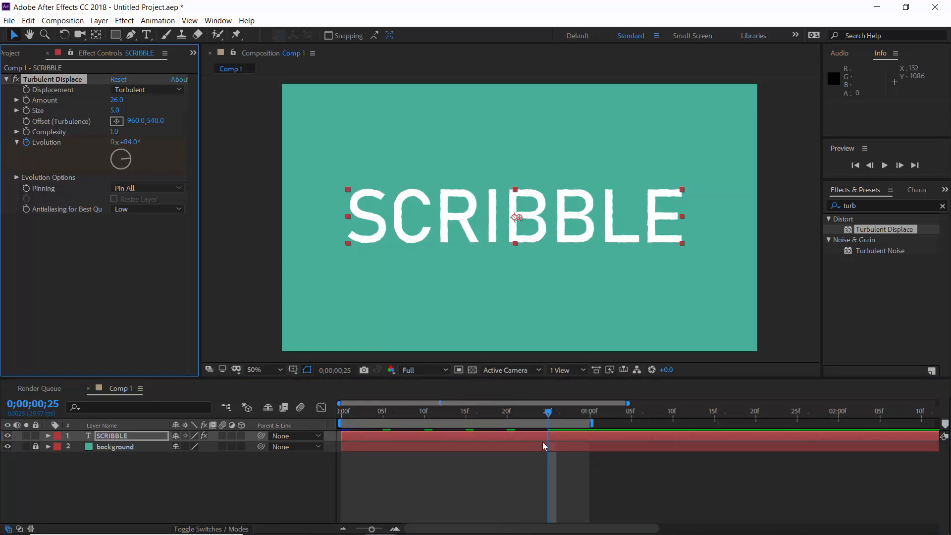
left_click(591, 414)
left_click_drag(124, 142, 42, 147)
Step: Reveal the SCRIBBLE layer's keyframes and preview the Evolution animation from the start, inspecting how the letter edges move between keyframes
left_click(455, 439)
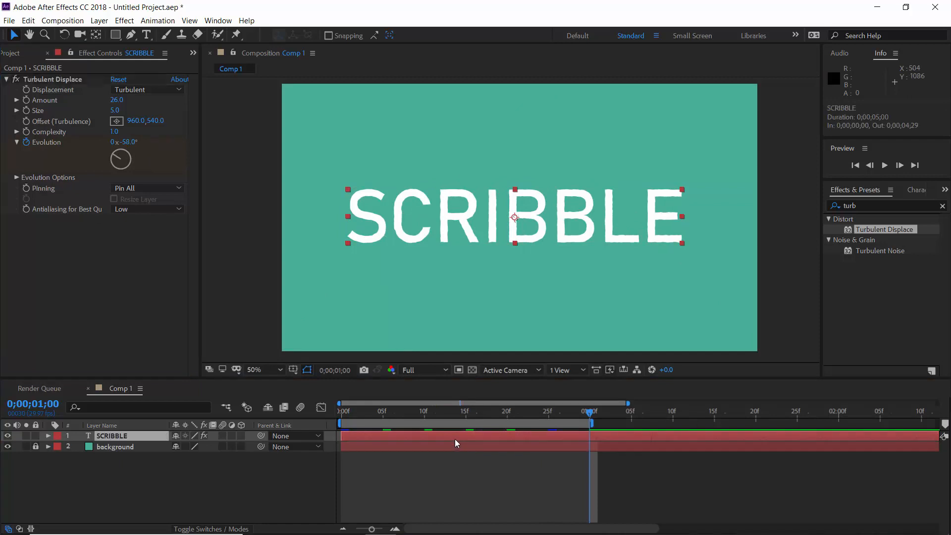
key("u")
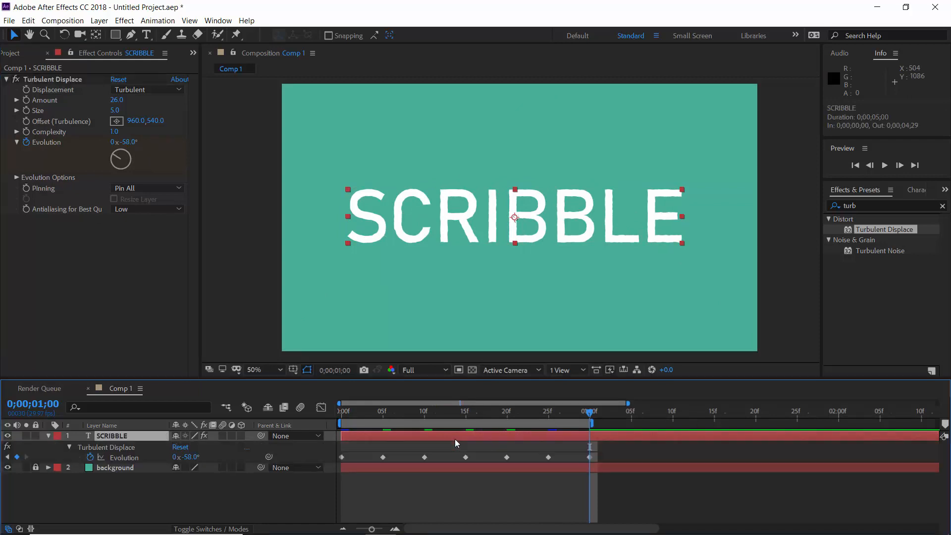
key("space")
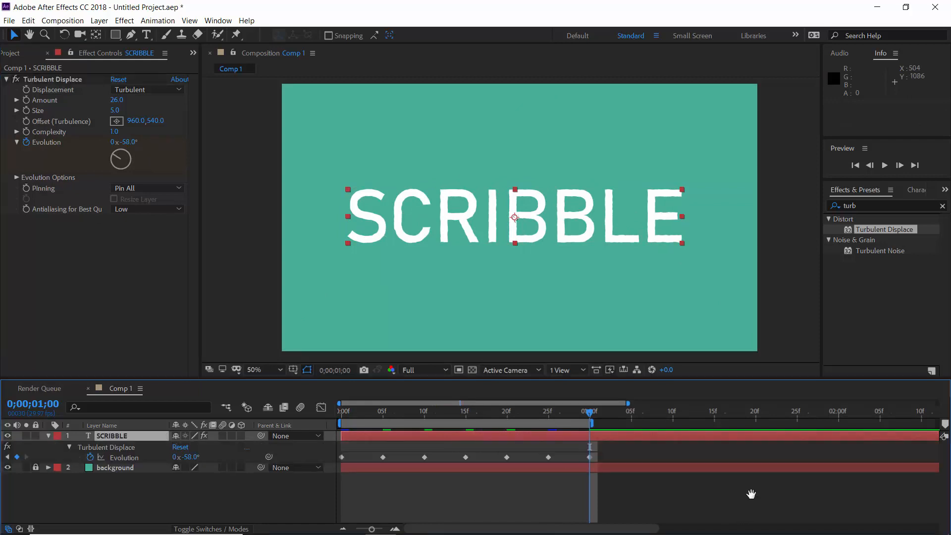
key("space")
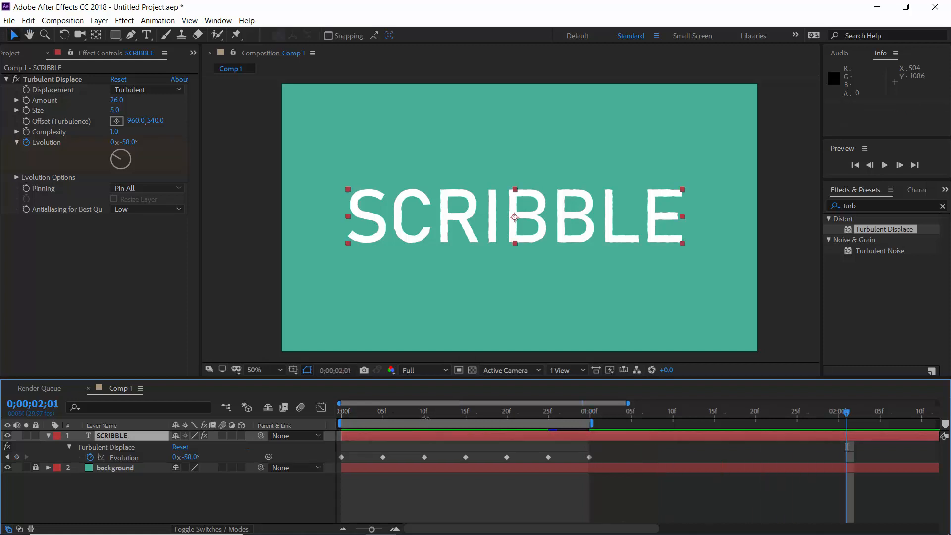
left_click_drag(398, 415, 339, 416)
key("space")
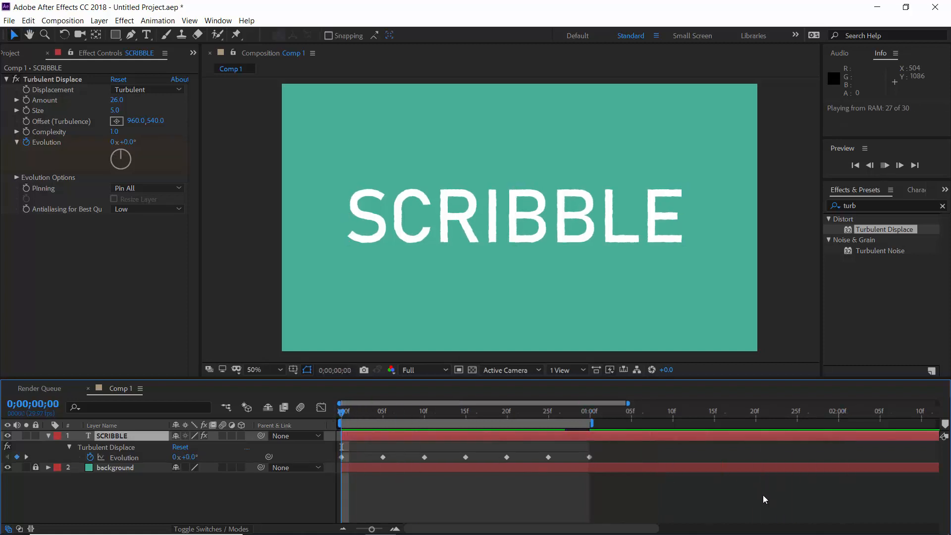
key("space")
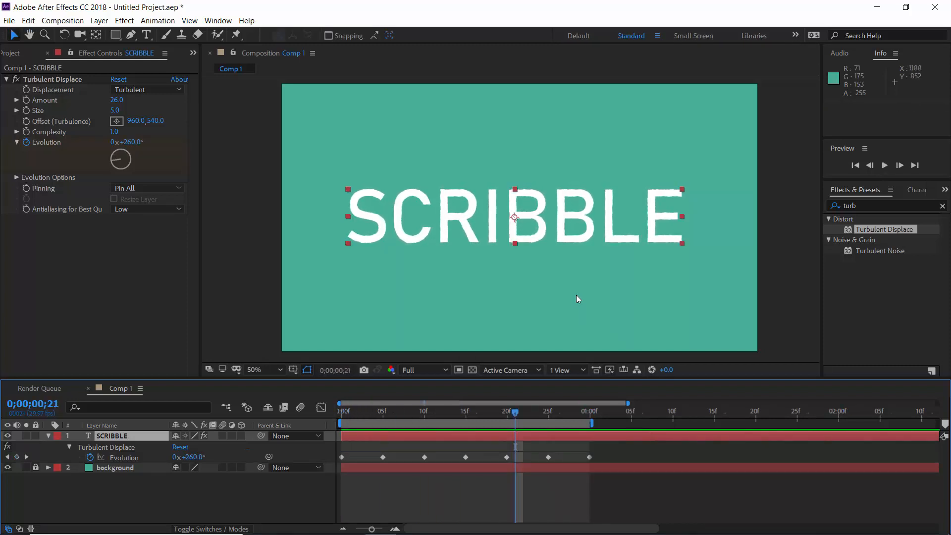
key("period")
left_click(338, 412)
left_click_drag(338, 411, 412, 433)
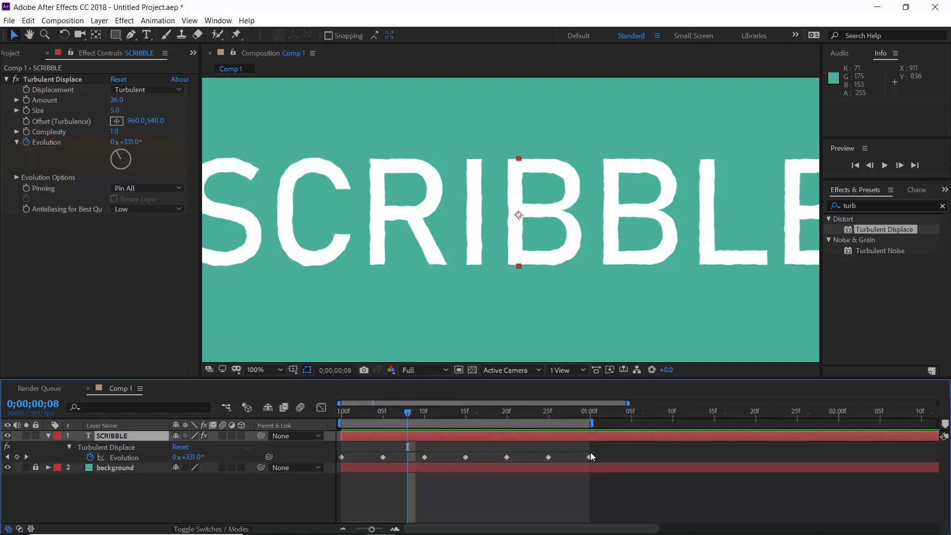
Step: Convert all the Evolution keyframes to hold keyframes, return to the first frame and deselect them
left_click_drag(592, 456, 344, 460)
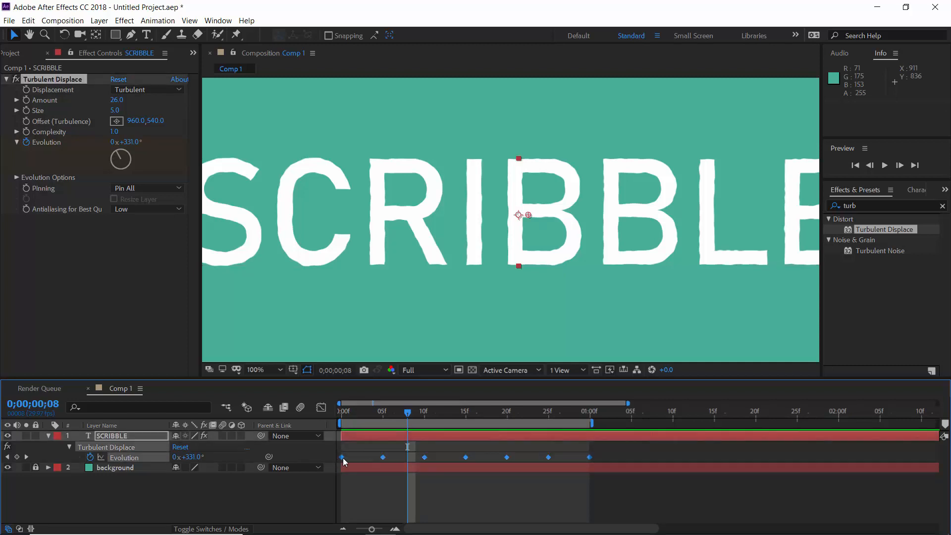
right_click(342, 457)
left_click(394, 403)
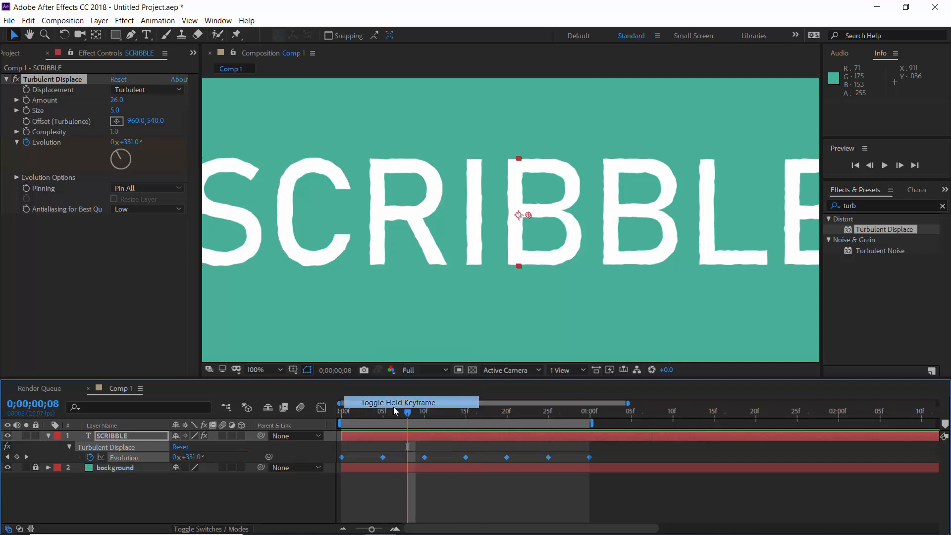
left_click(342, 413)
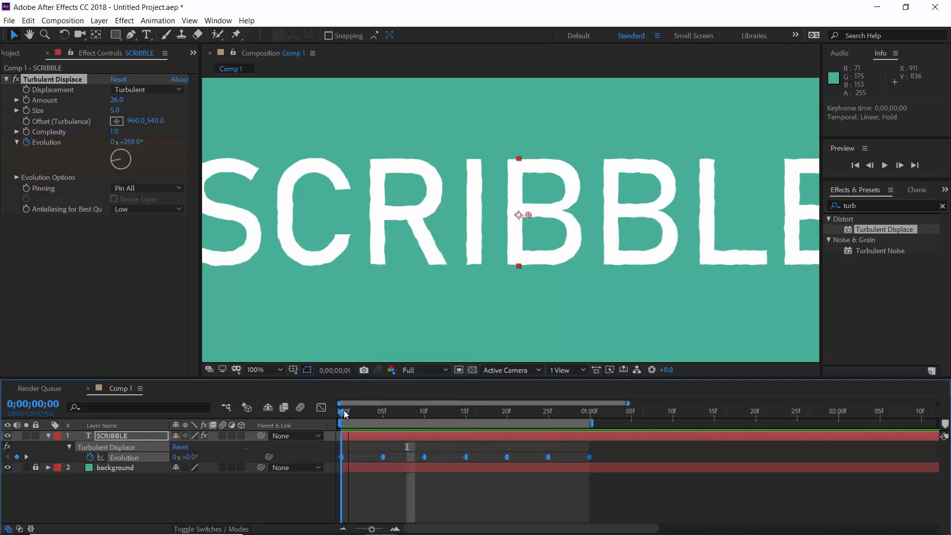
left_click(390, 488)
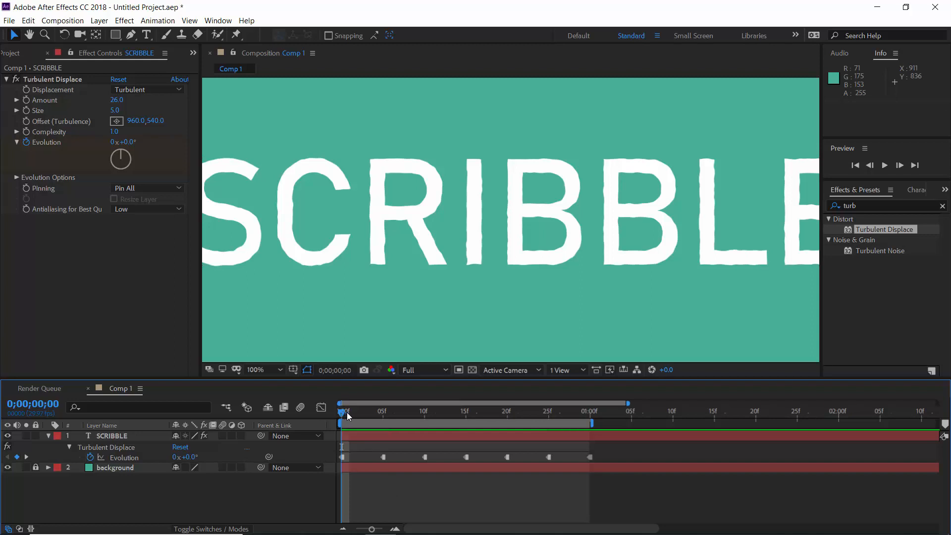
Step: Scrub and play back the one-second work area to check the stepped wobble of the letter edges
left_click_drag(349, 415, 427, 431)
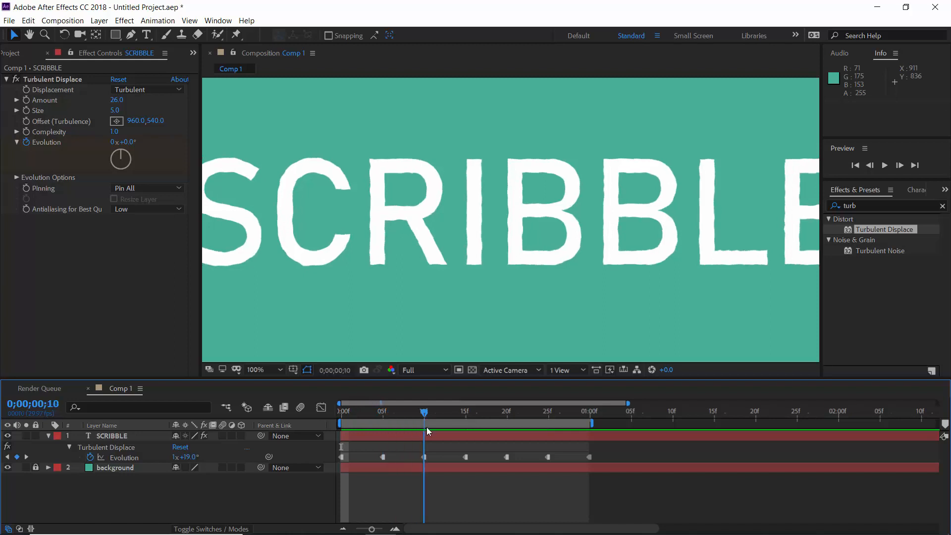
scroll(508, 302, "down", 2)
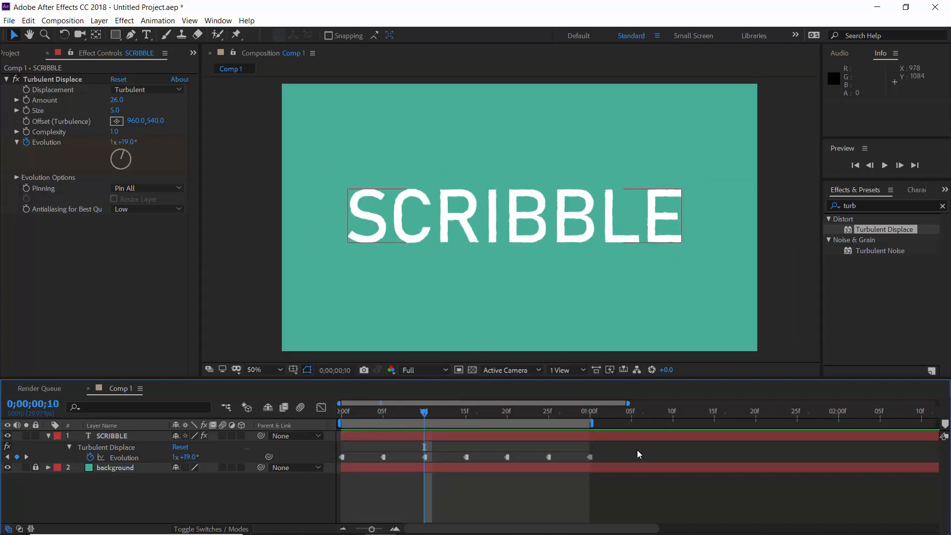
left_click_drag(367, 411, 319, 415)
key("space")
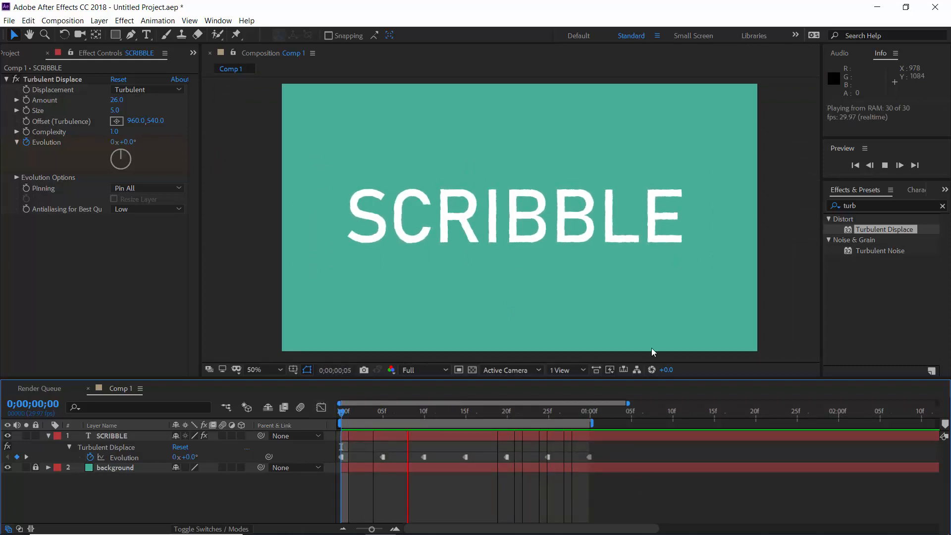
scroll(653, 315, "up", 2)
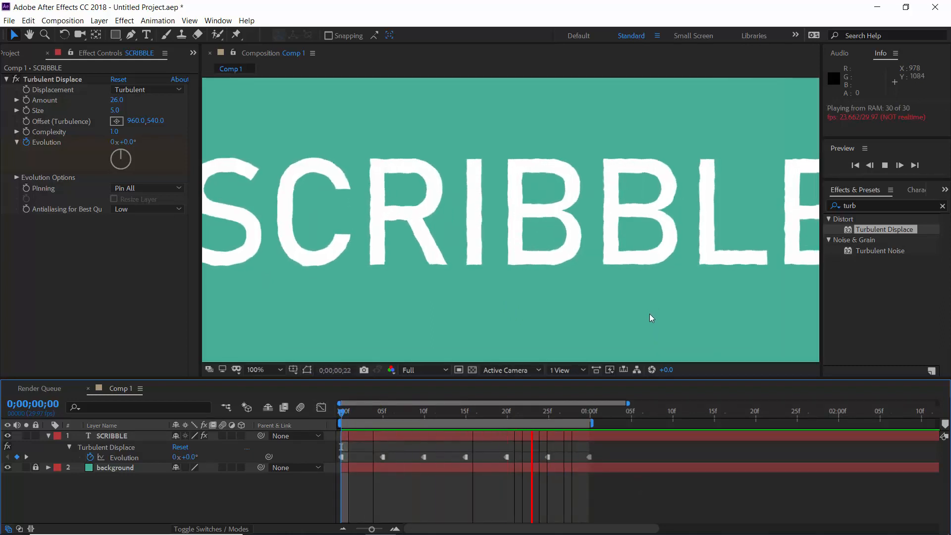
key("space")
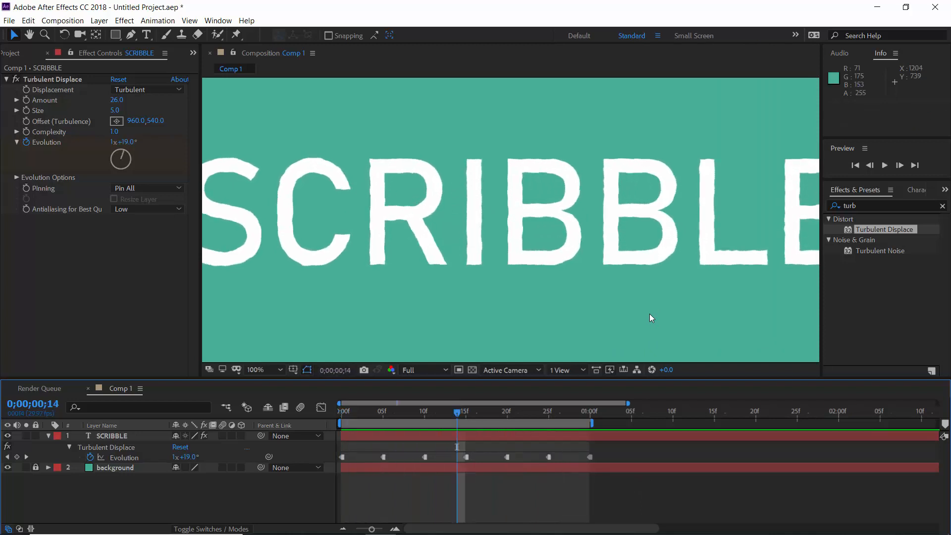
Step: Try nudging the SCRIBBLE text slightly up and to the right, and undo the move
left_click(127, 438)
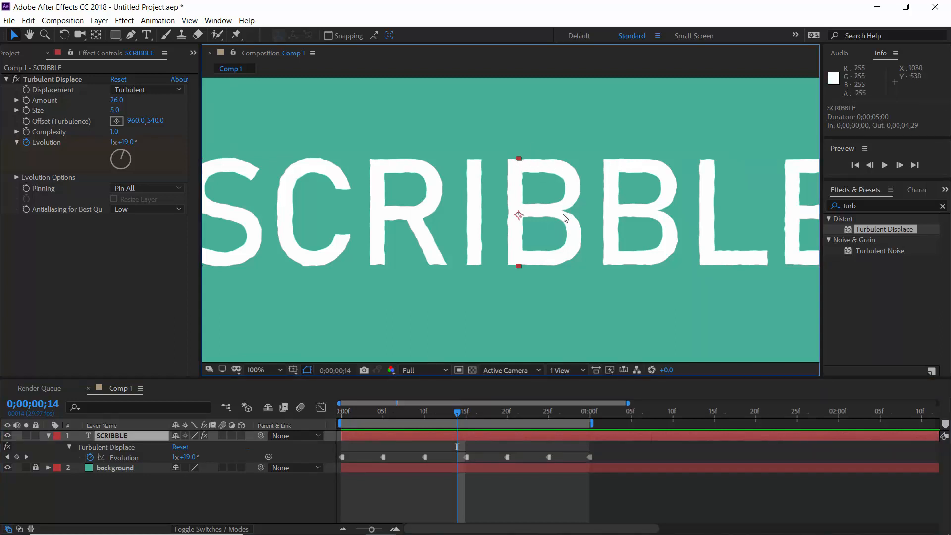
mouse_move(554, 214)
left_mouse_down()
mouse_move(527, 219)
mouse_move(601, 240)
mouse_move(616, 249)
mouse_move(614, 265)
mouse_move(602, 237)
mouse_move(613, 206)
mouse_move(584, 207)
left_mouse_up()
key("ctrl+z")
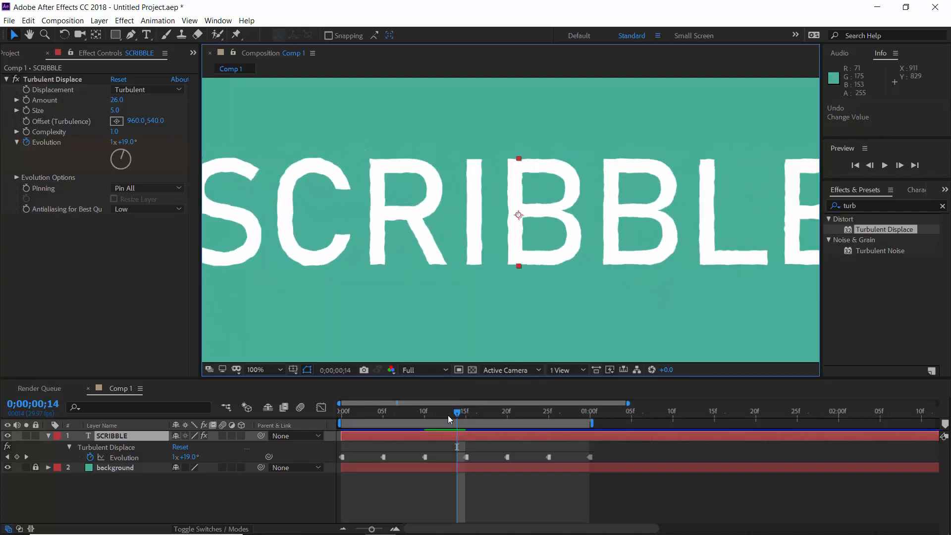
Step: Return to the first frame, enlarge the timeline area and expand the SCRIBBLE layer's Turbulent Displace and Transform properties
left_click_drag(448, 415, 326, 421)
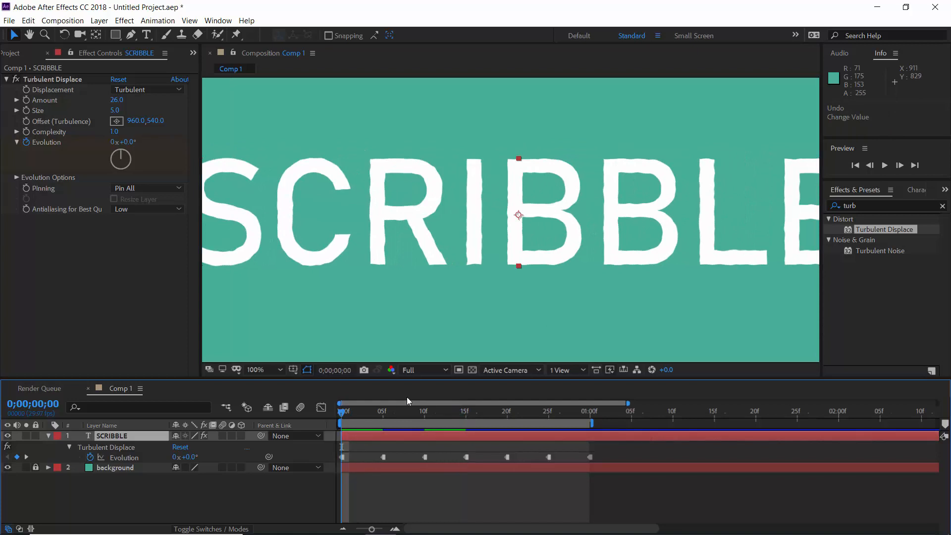
left_click_drag(416, 378, 417, 376)
left_click_drag(426, 315, 426, 311)
left_click(69, 379)
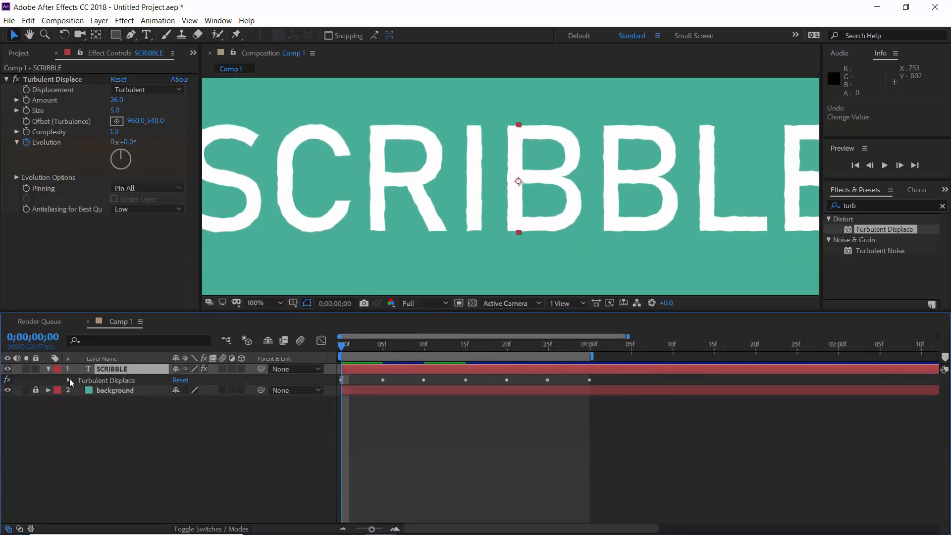
left_click(49, 368)
left_click(48, 368)
left_click(70, 401)
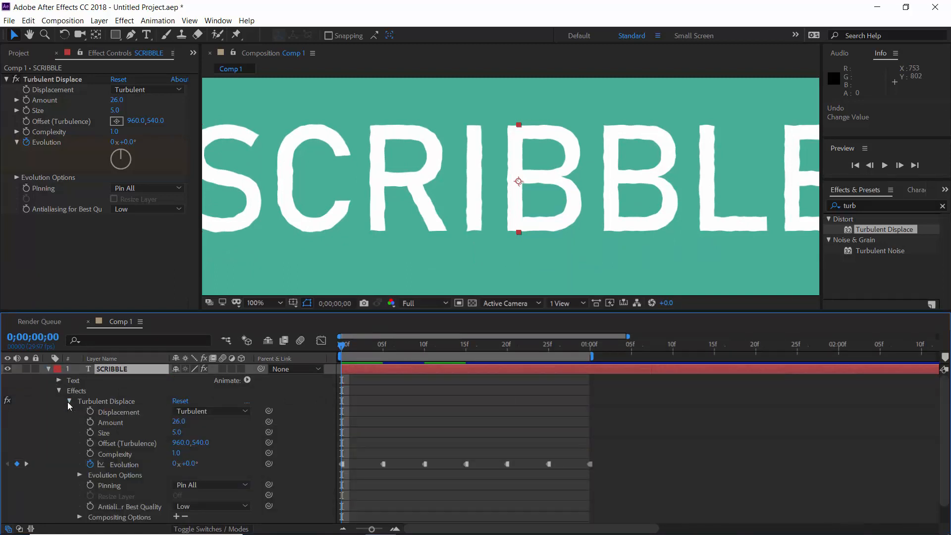
scroll(82, 489, "down", 3)
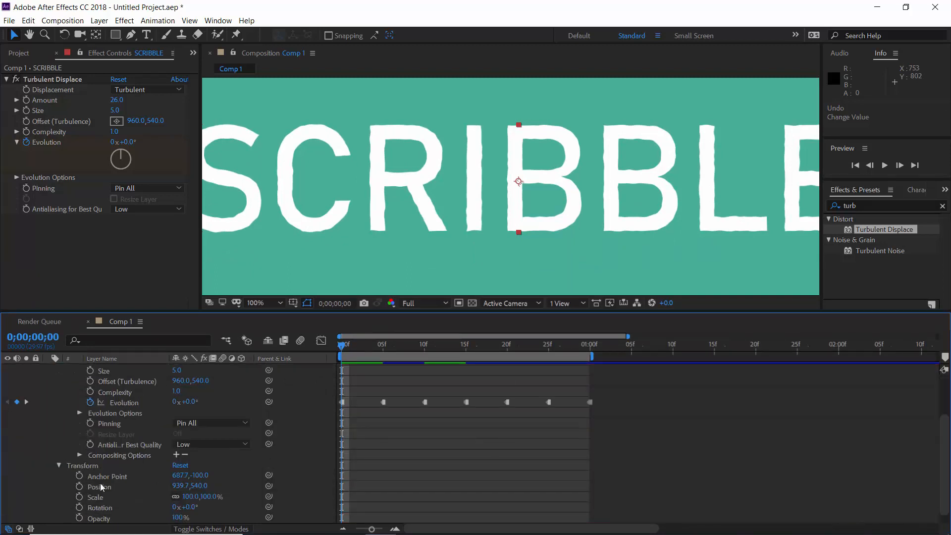
Step: Link Turbulent Displace's Offset (Turbulence) to the layer's Position with the expression transform.position, and show the effect's offset point
left_click(93, 381, "alt")
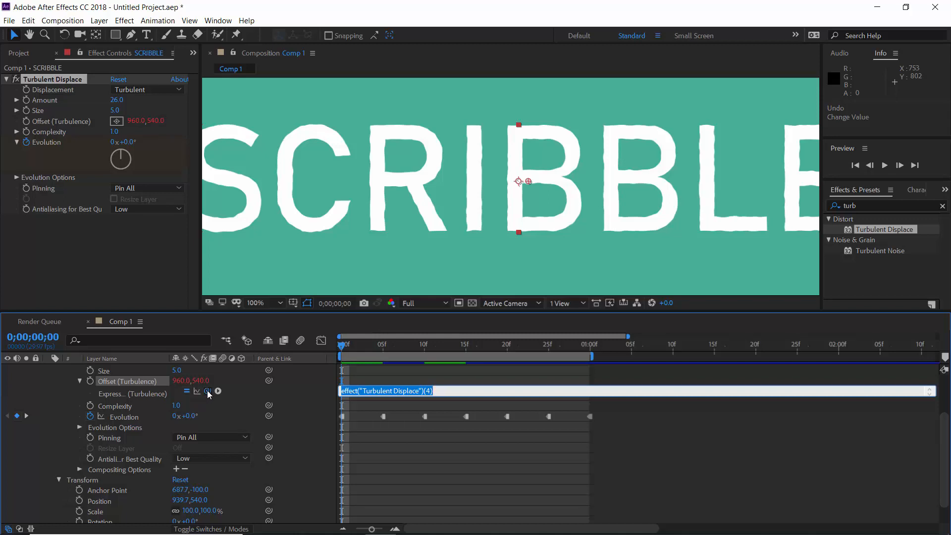
left_click_drag(207, 391, 118, 500)
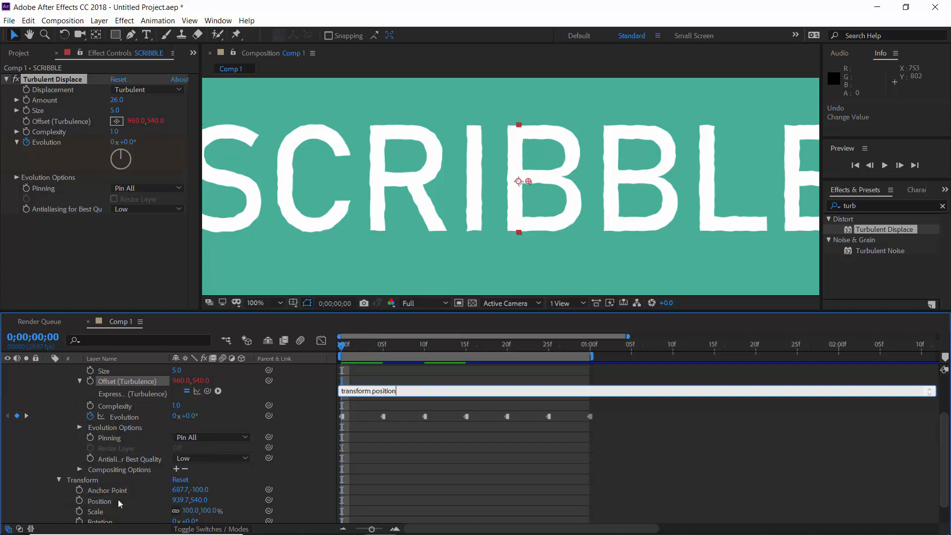
left_click(379, 375)
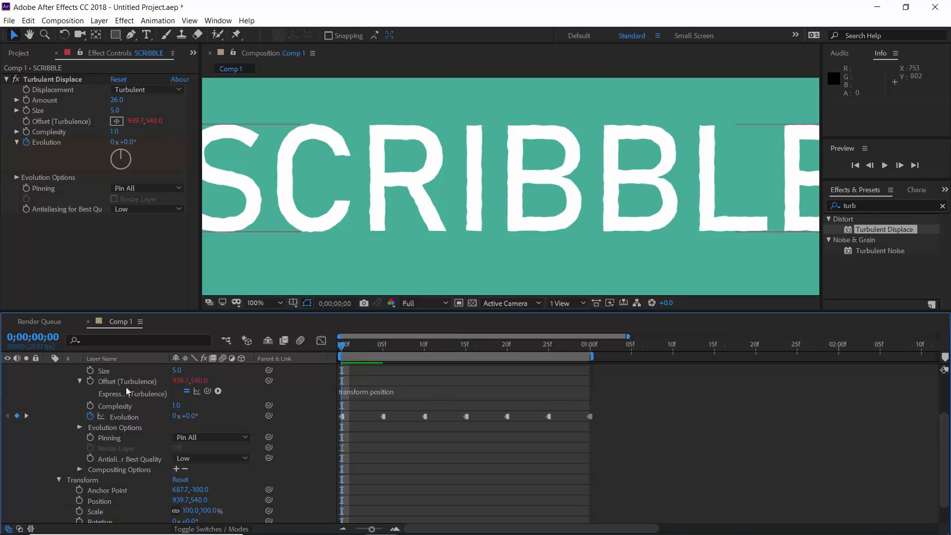
left_click(48, 79)
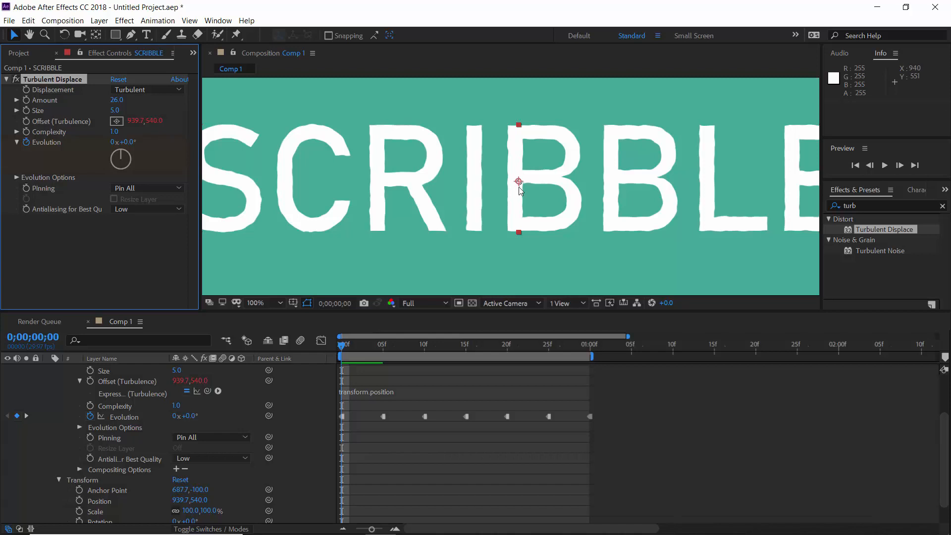
Step: Move the SCRIBBLE text up and to the left to position about 898, 512 and play back the animation
left_click(115, 500)
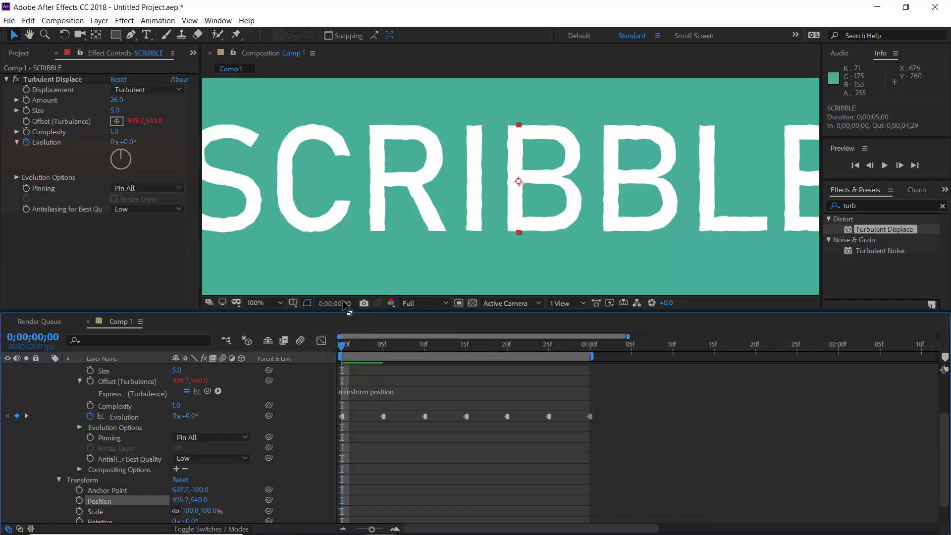
mouse_move(542, 178)
left_mouse_down()
mouse_move(501, 191)
mouse_move(573, 179)
mouse_move(518, 163)
left_mouse_up()
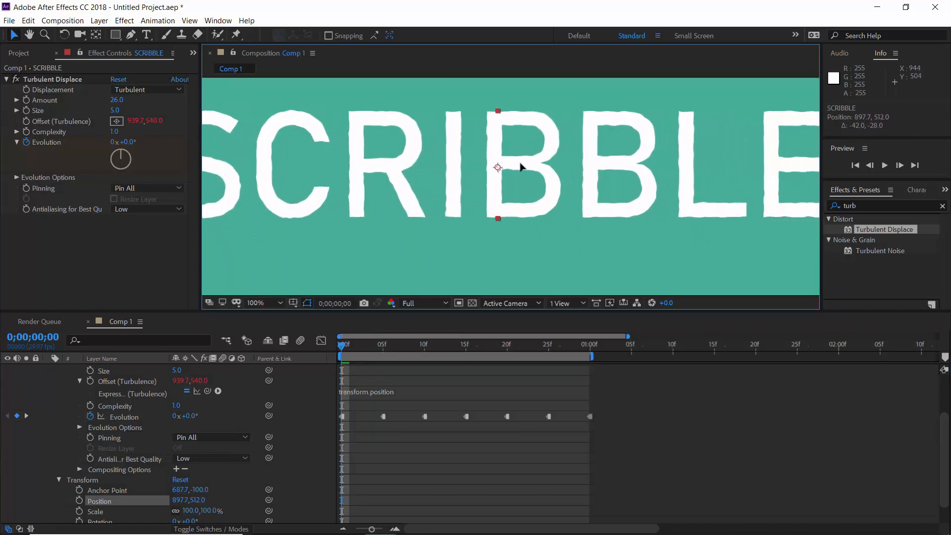
key("space")
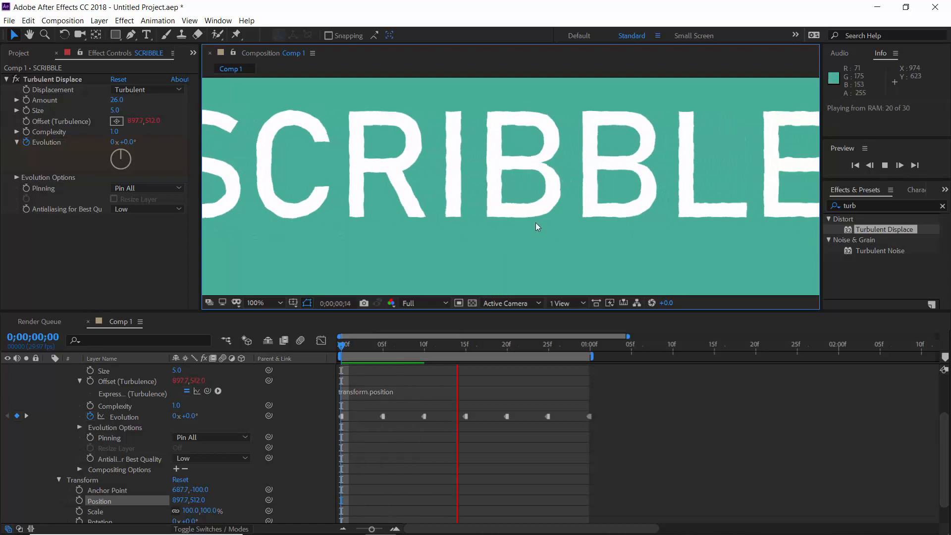